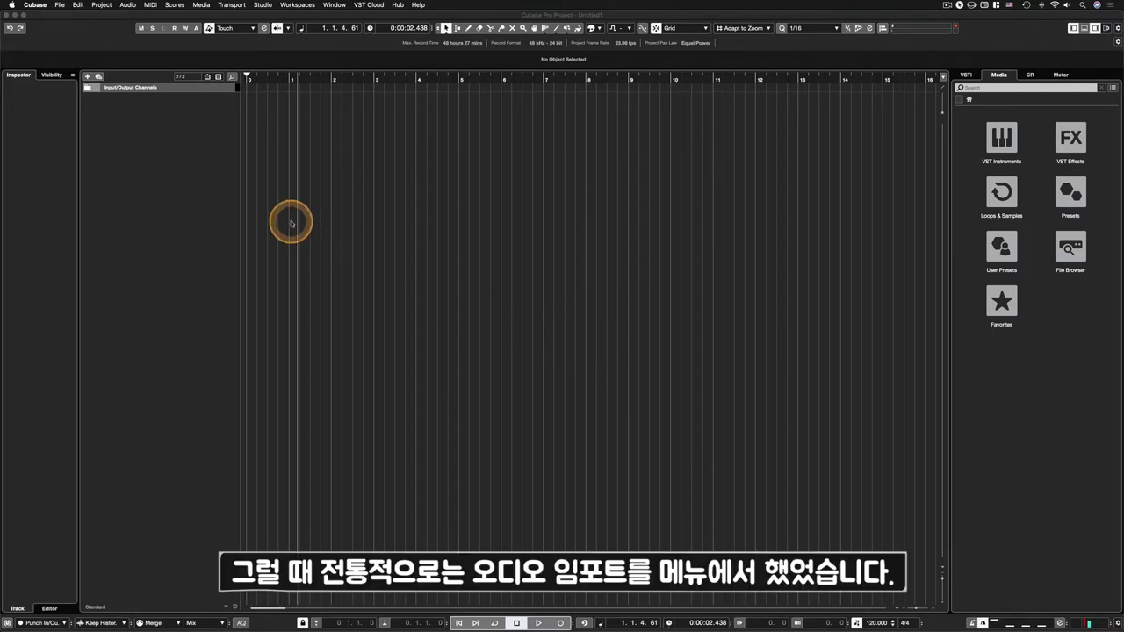
click(59, 5)
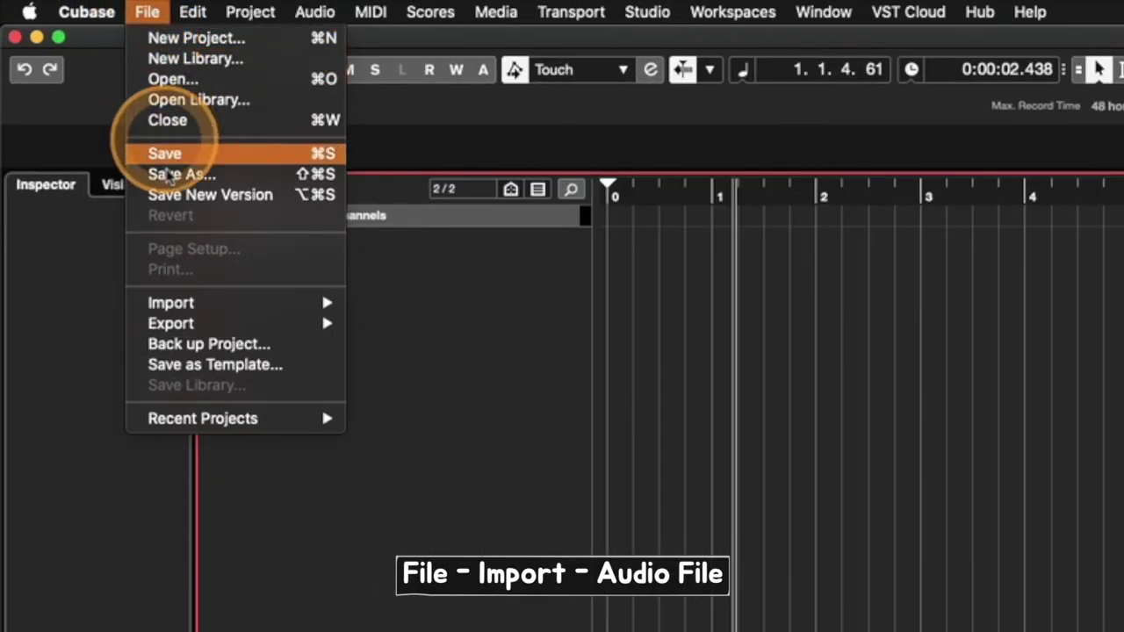
mouse_move(188, 299)
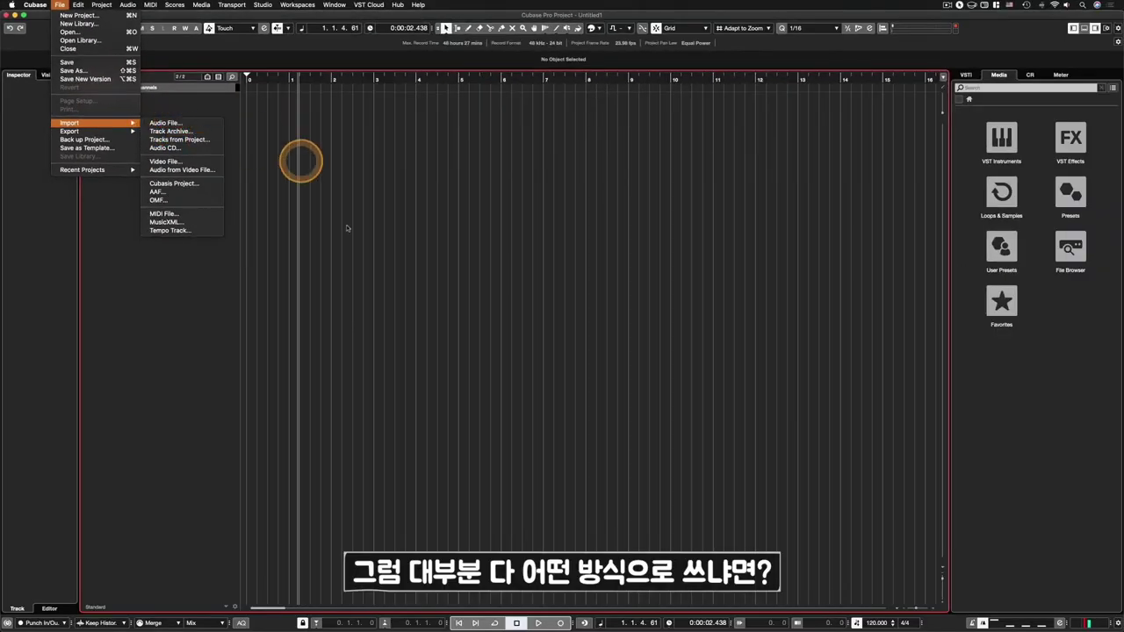
click(367, 300)
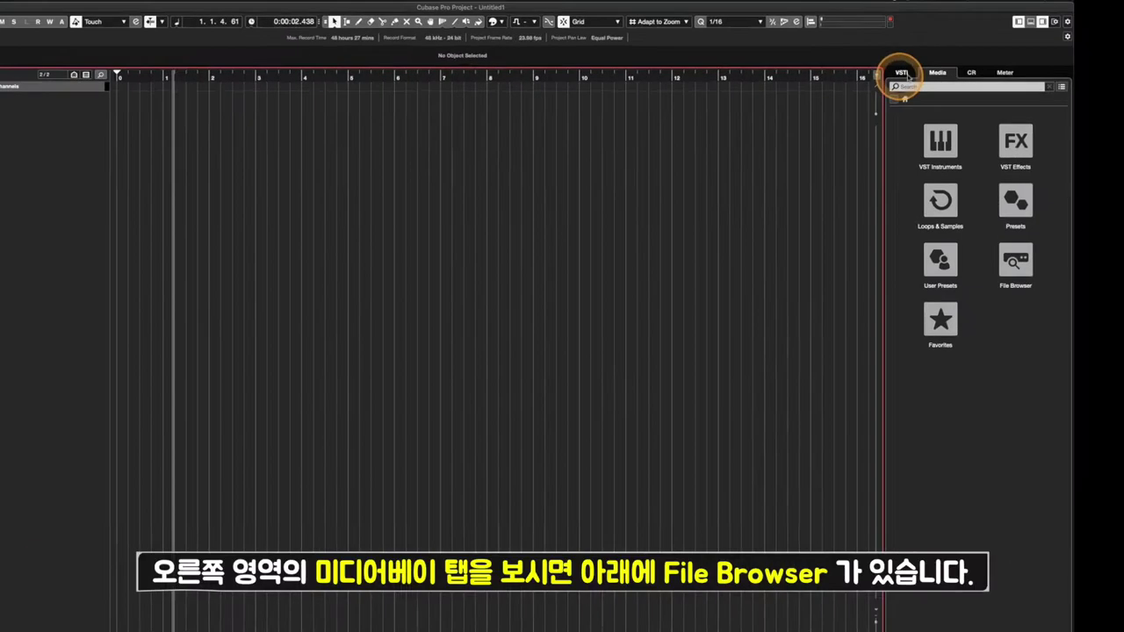
- Find the RISERS folder of the ESE - QUANTUM library in the media file browser and audition two riser samples, including JC - Riddle
click(905, 74)
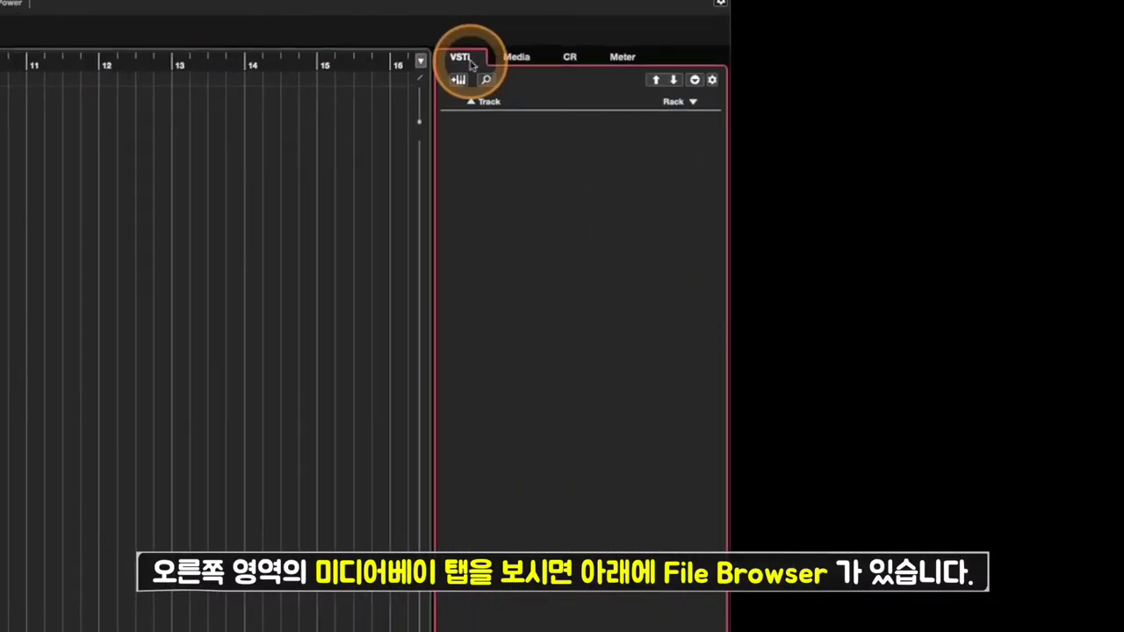
click(943, 71)
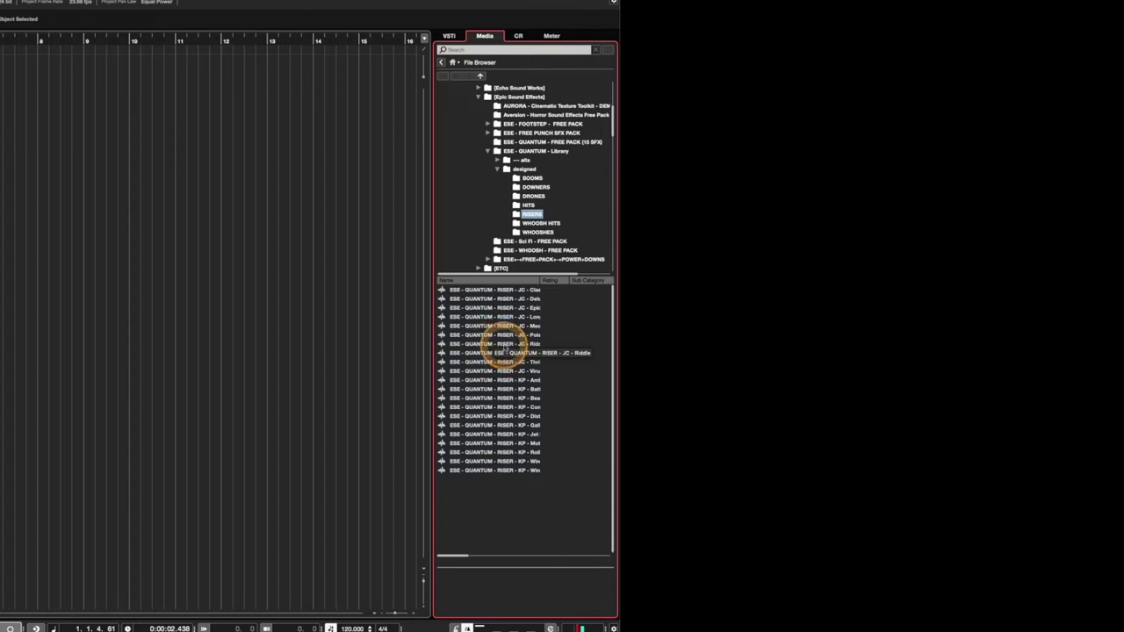
click(507, 344)
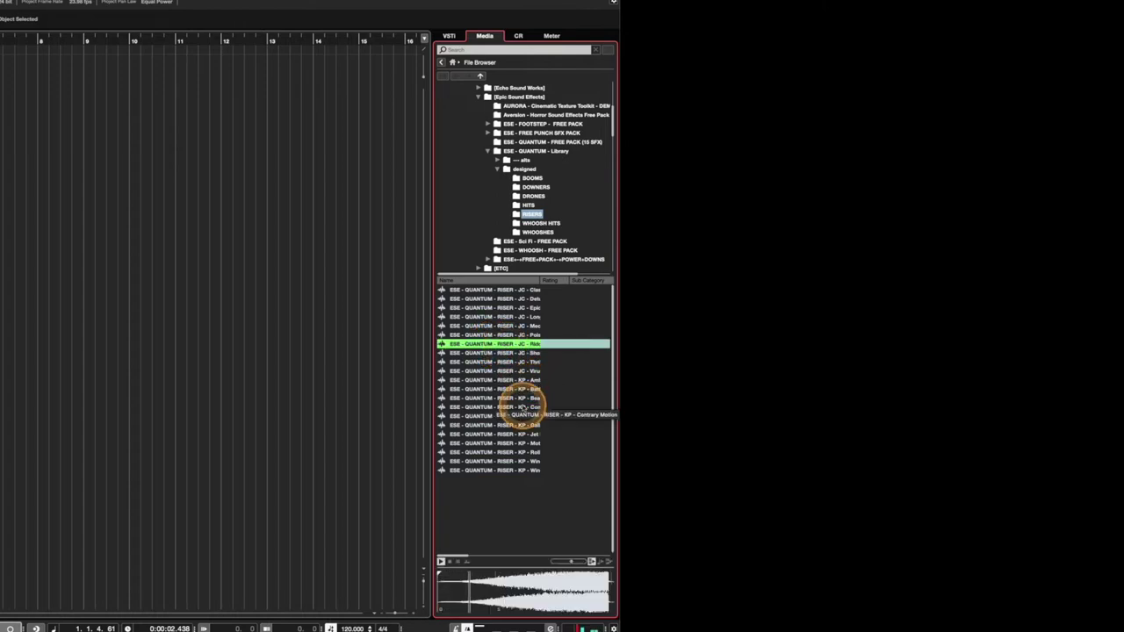
click(519, 379)
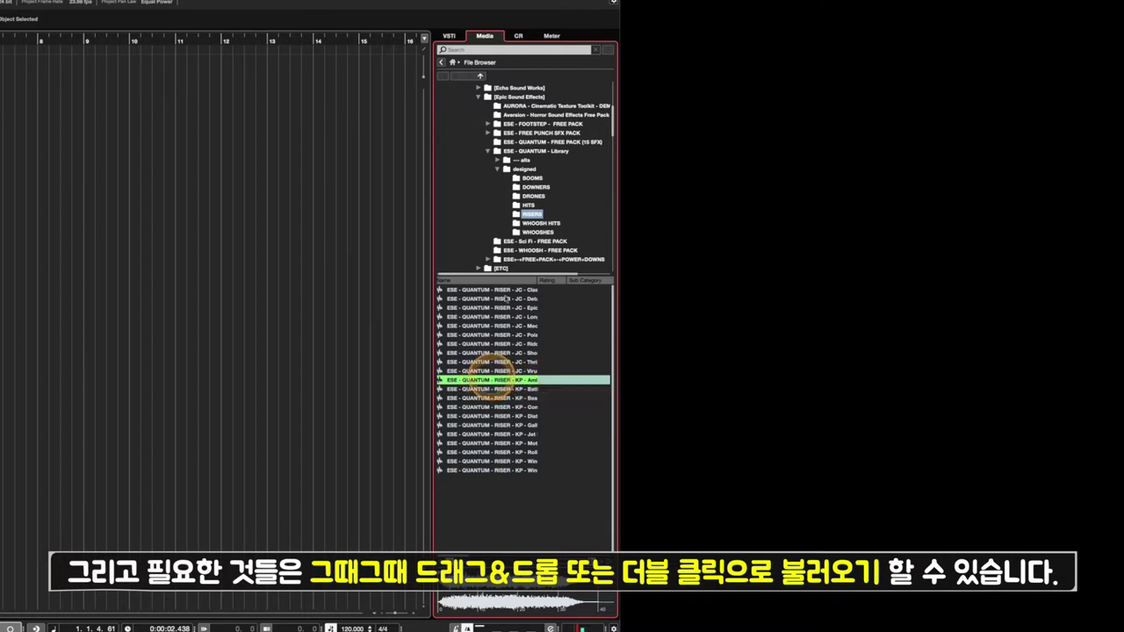
- Audition one JC and one KP whoosh sample from the WHOOSHES folder
click(538, 232)
click(496, 308)
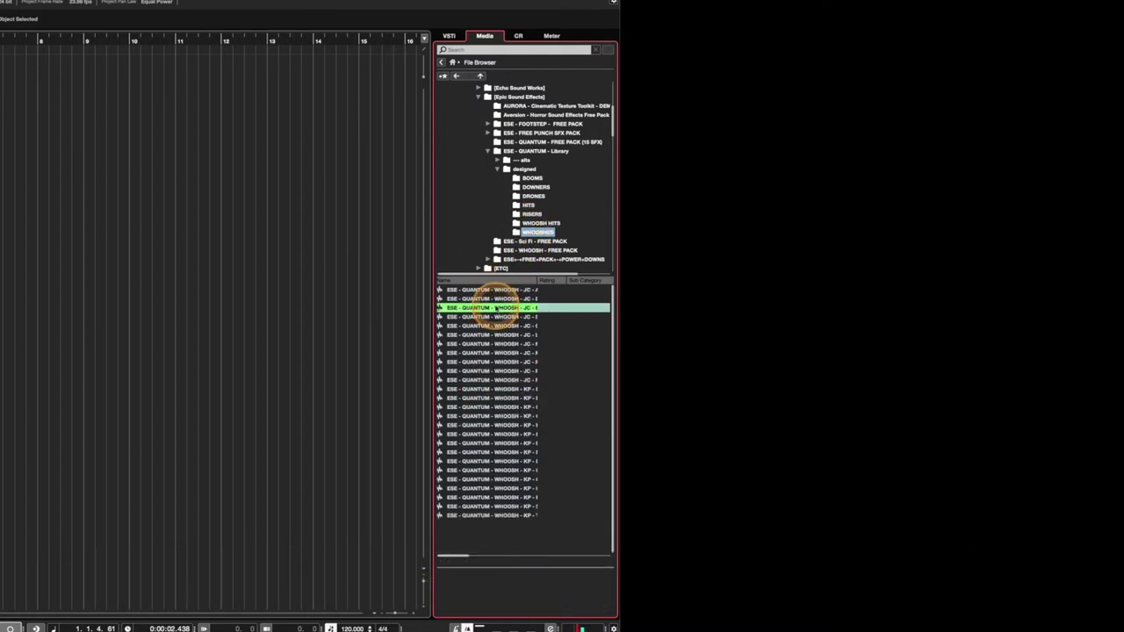
click(490, 389)
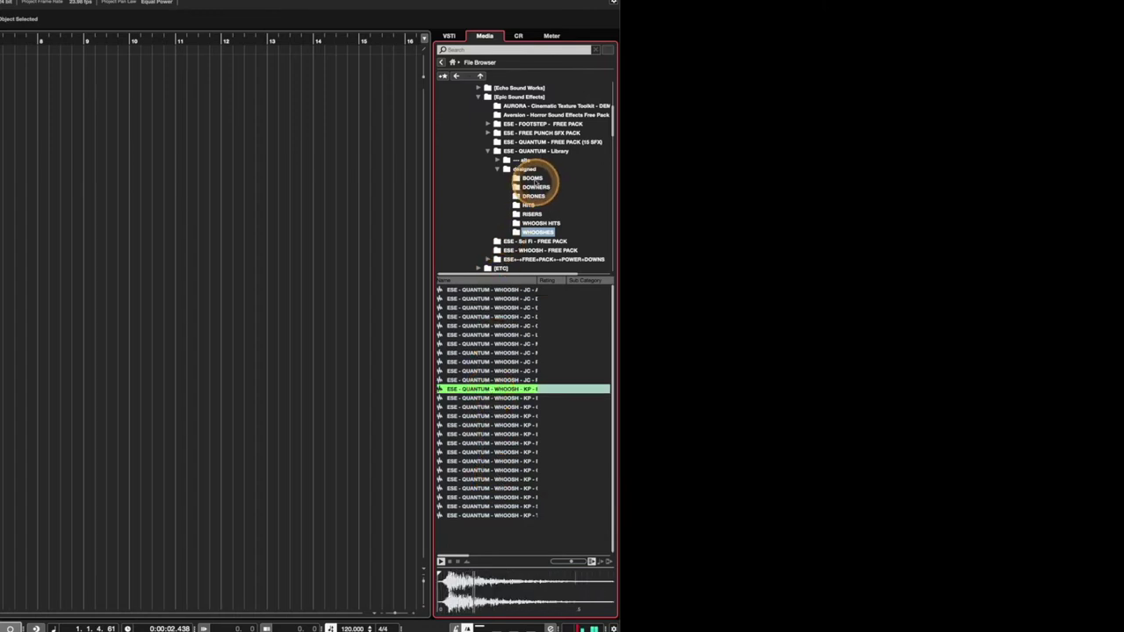
- Import BOOM - KP - Emergence from the BOOMS folder onto a new track at bar 1, copying it to the project folder, and enlarge the track height
click(532, 178)
click(491, 361)
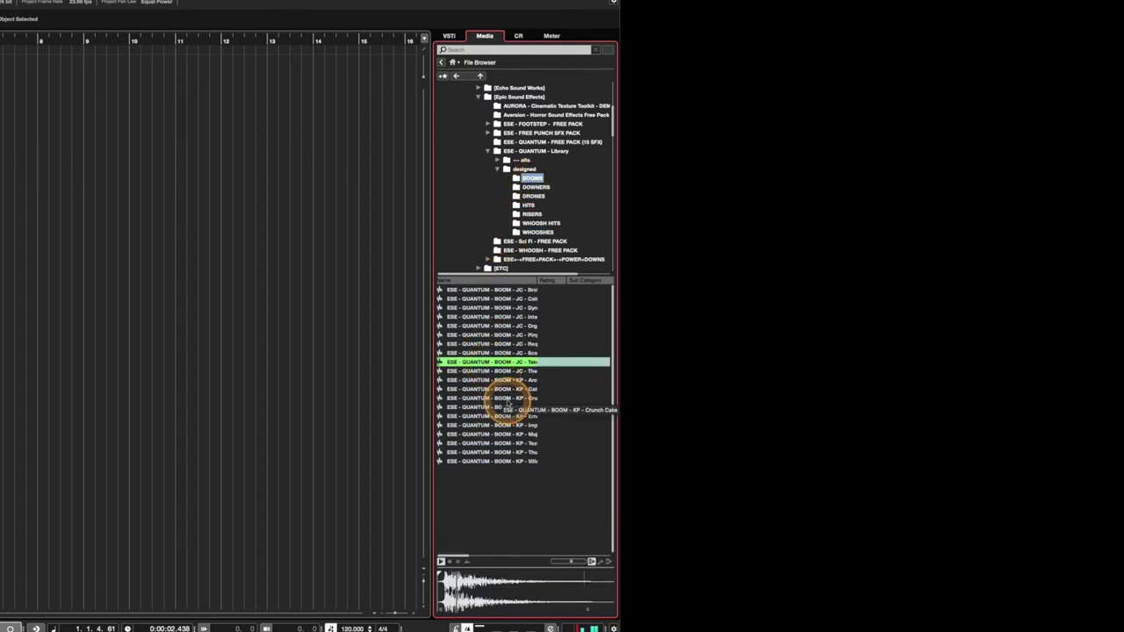
click(483, 416)
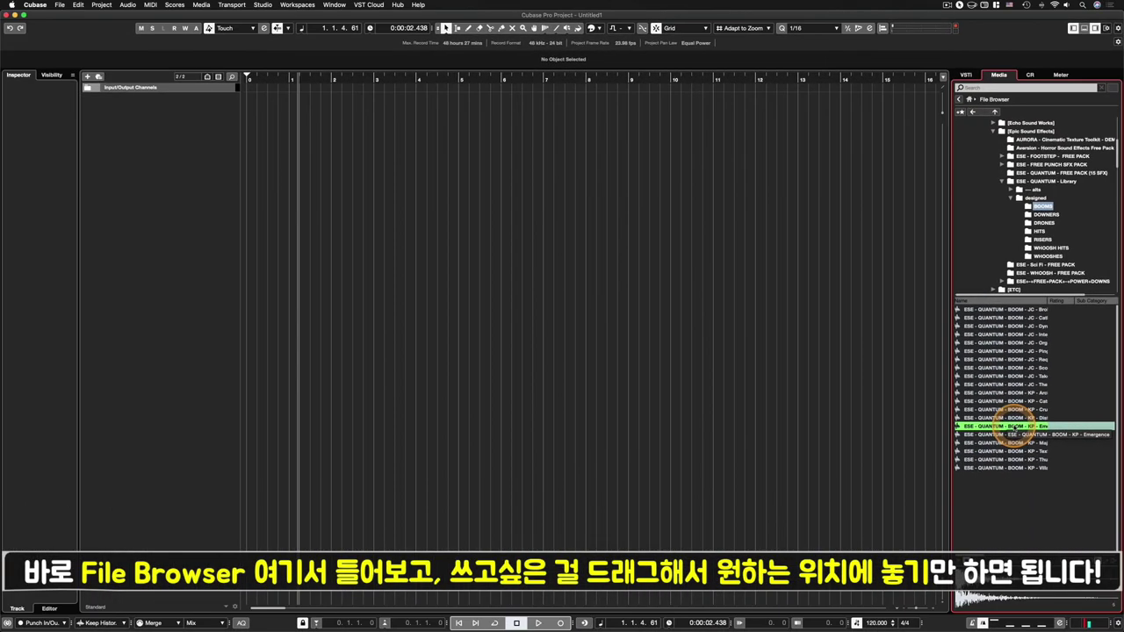
drag(516, 418, 405, 373)
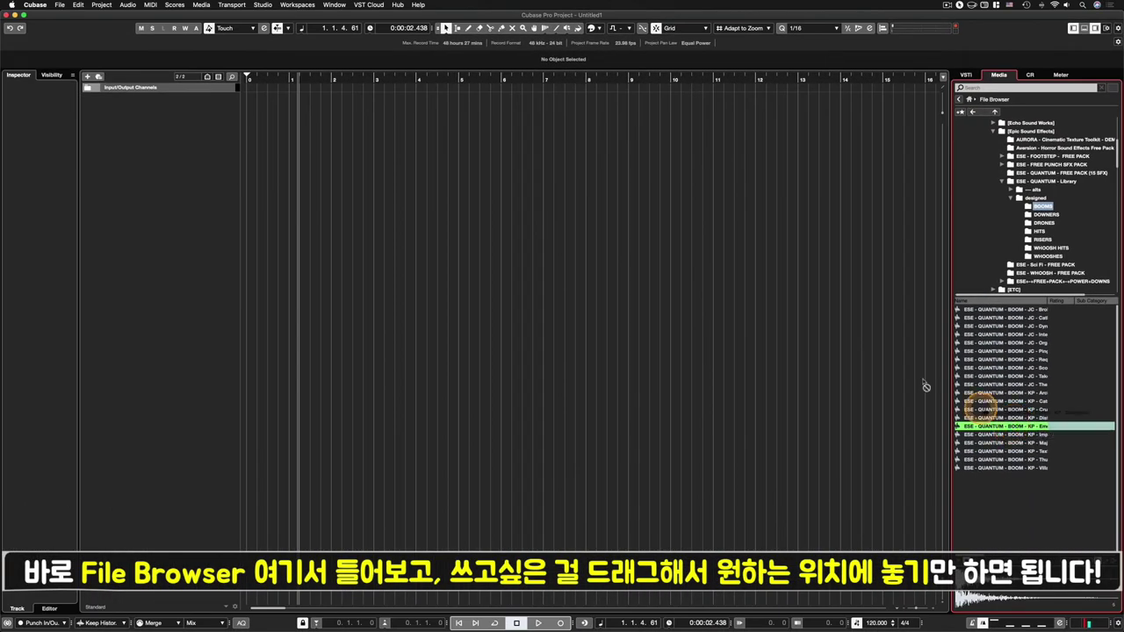
drag(926, 386, 281, 106)
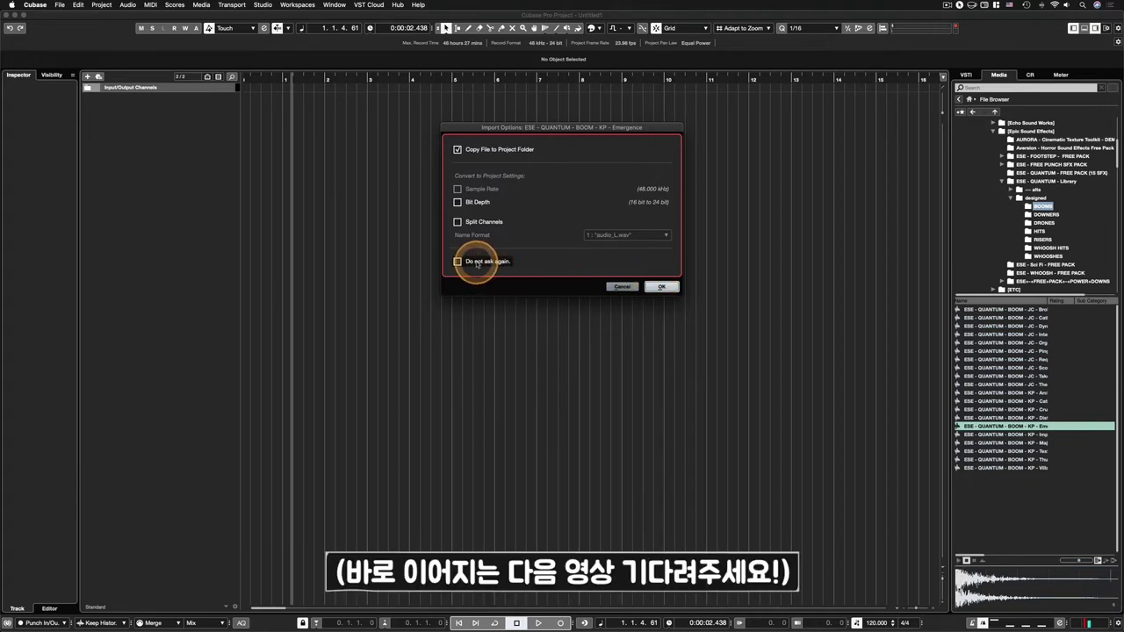
click(662, 288)
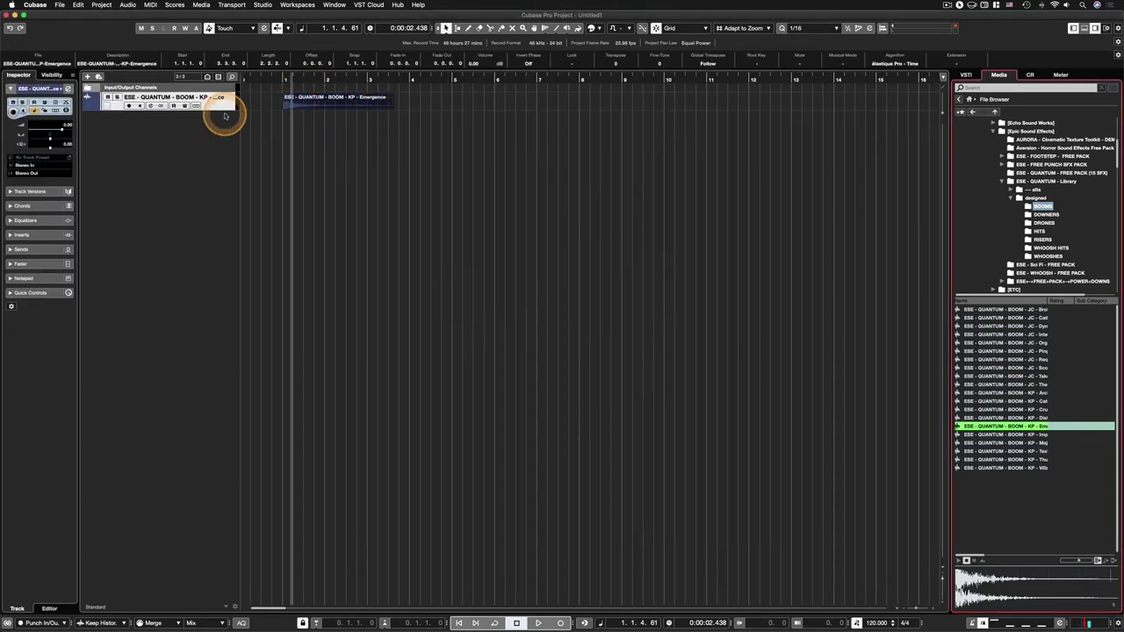
drag(225, 108, 218, 171)
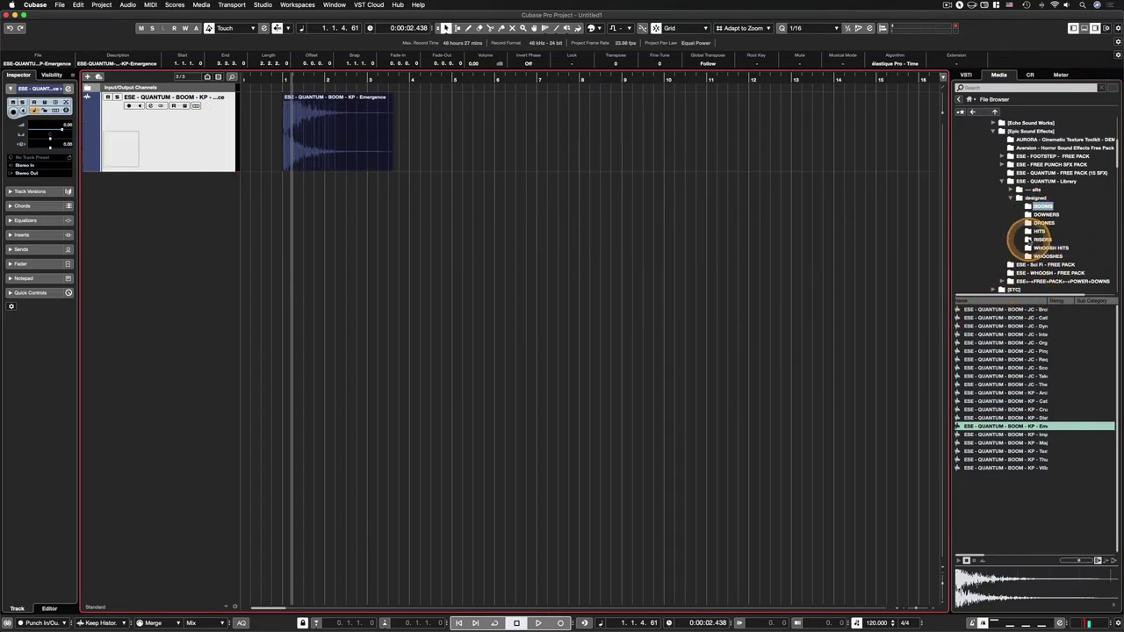
- Audition samples in the DOWNERS folder, import DOWNER - JC - Impact with a copy in the project folder, and move its event to bar 1
click(1040, 215)
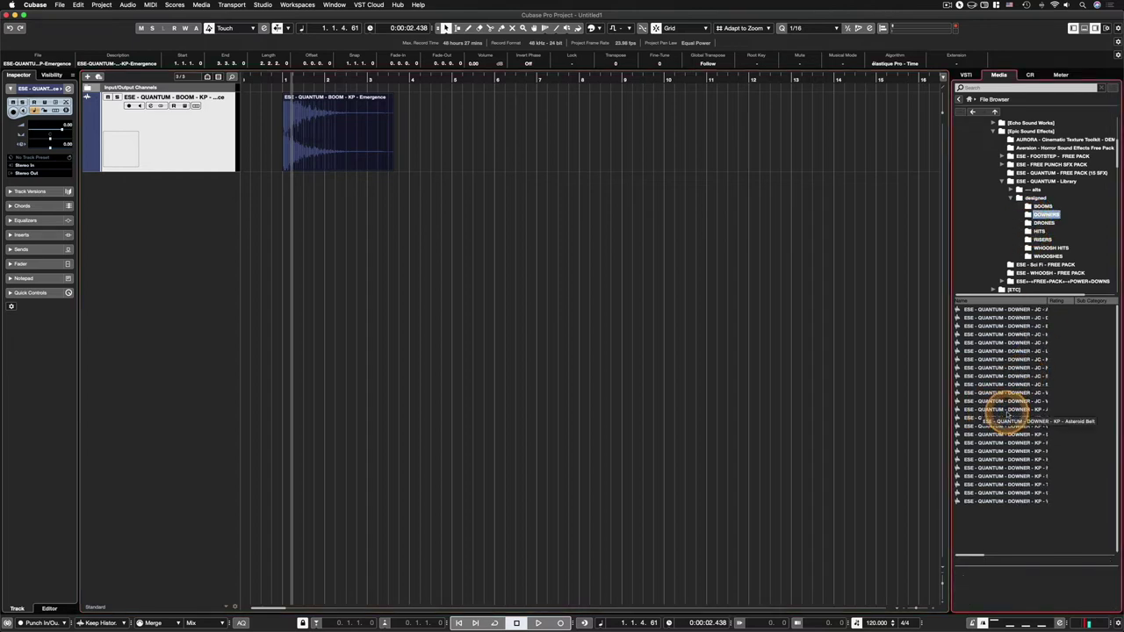
click(1015, 410)
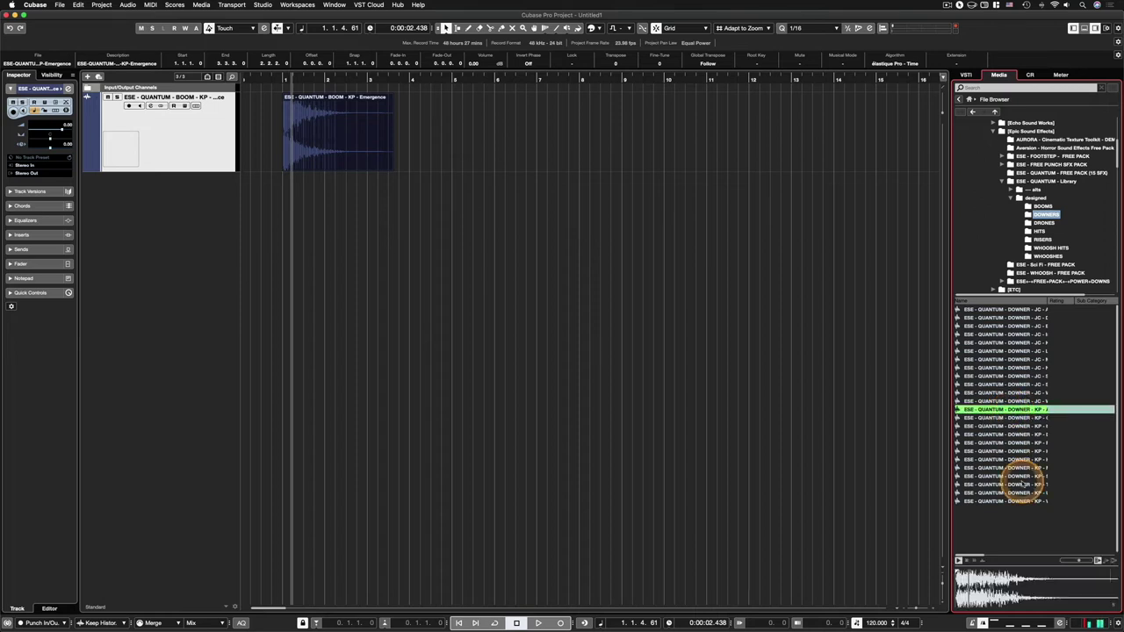
click(1020, 469)
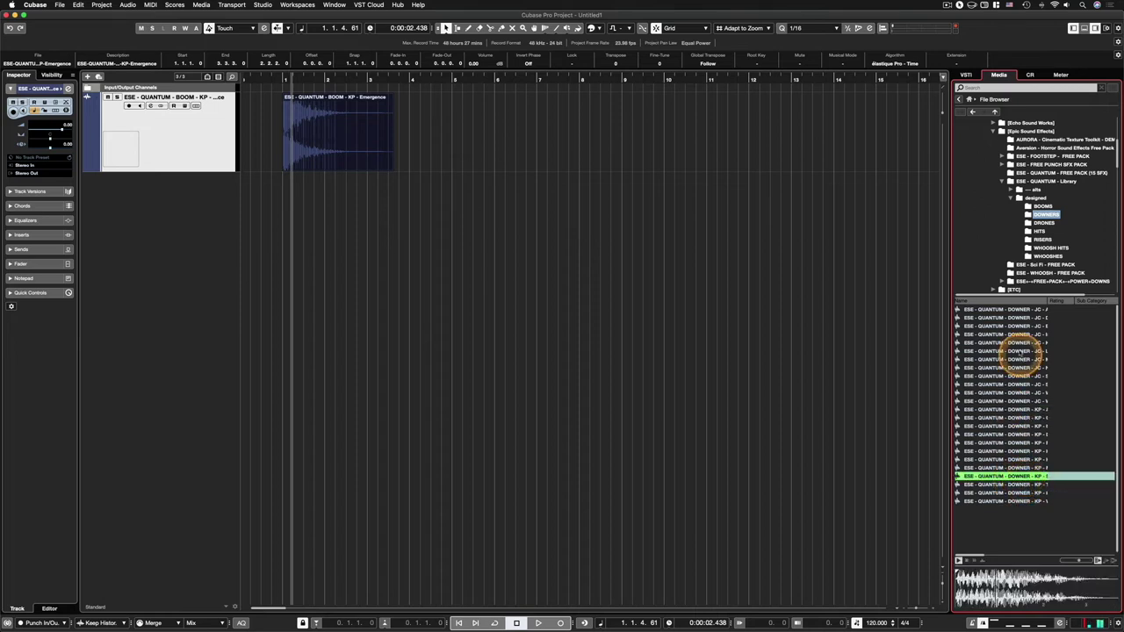
click(1023, 335)
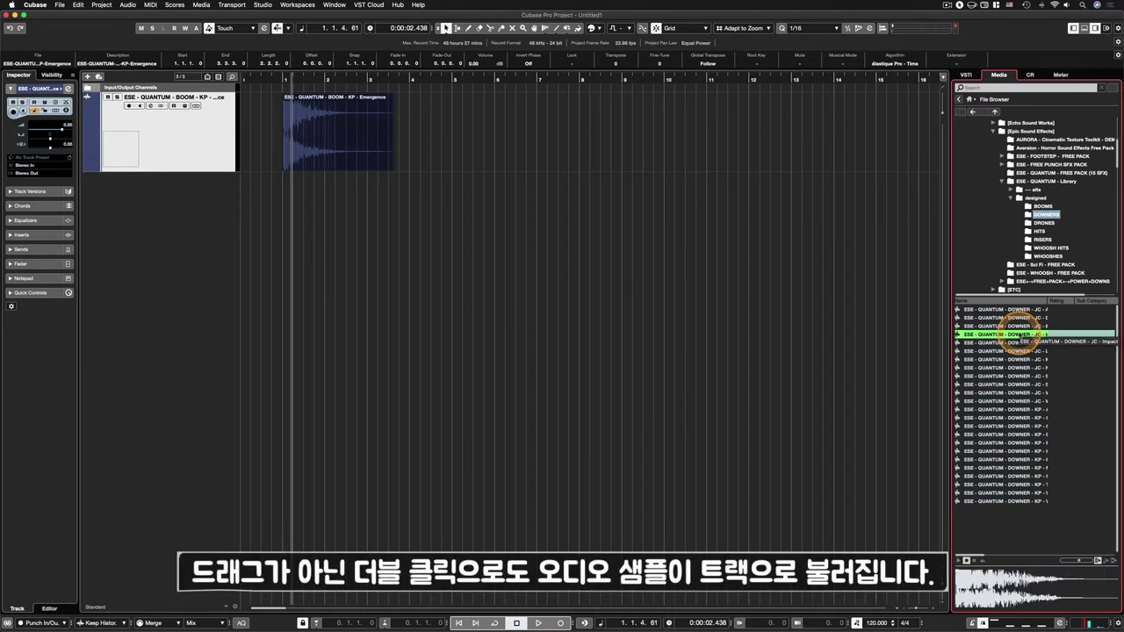
double_click(1023, 336)
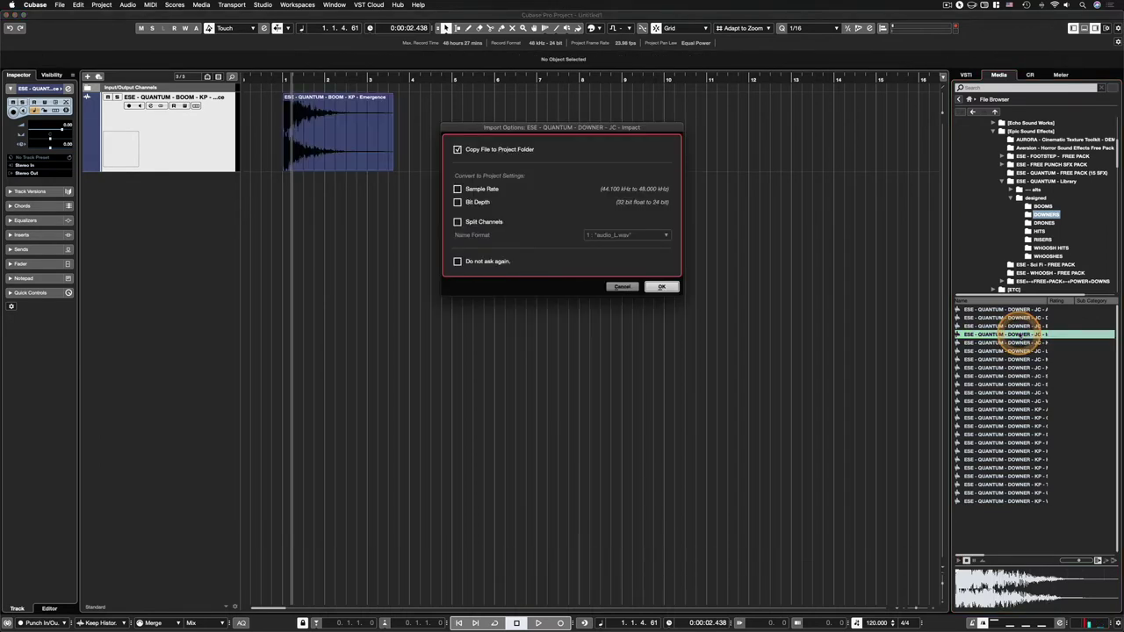
click(660, 288)
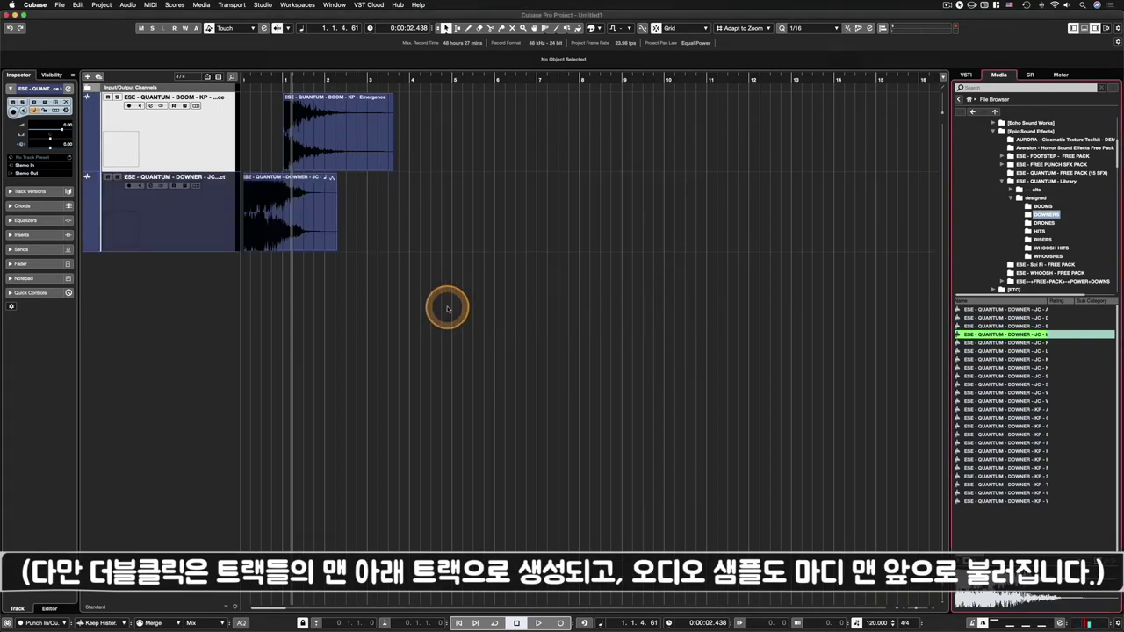
drag(290, 243, 328, 240)
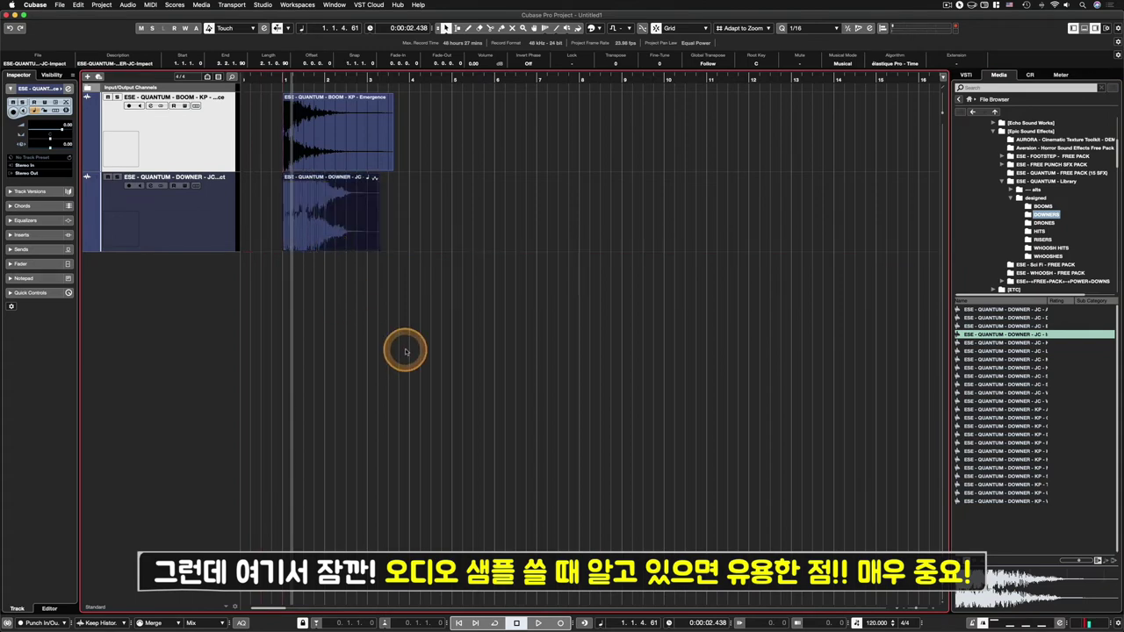
- Examine the BOOM and DOWNER events up close, comparing their markers for musical mode, with the DOWNER event selected
key(h)
key(h)
key(h)
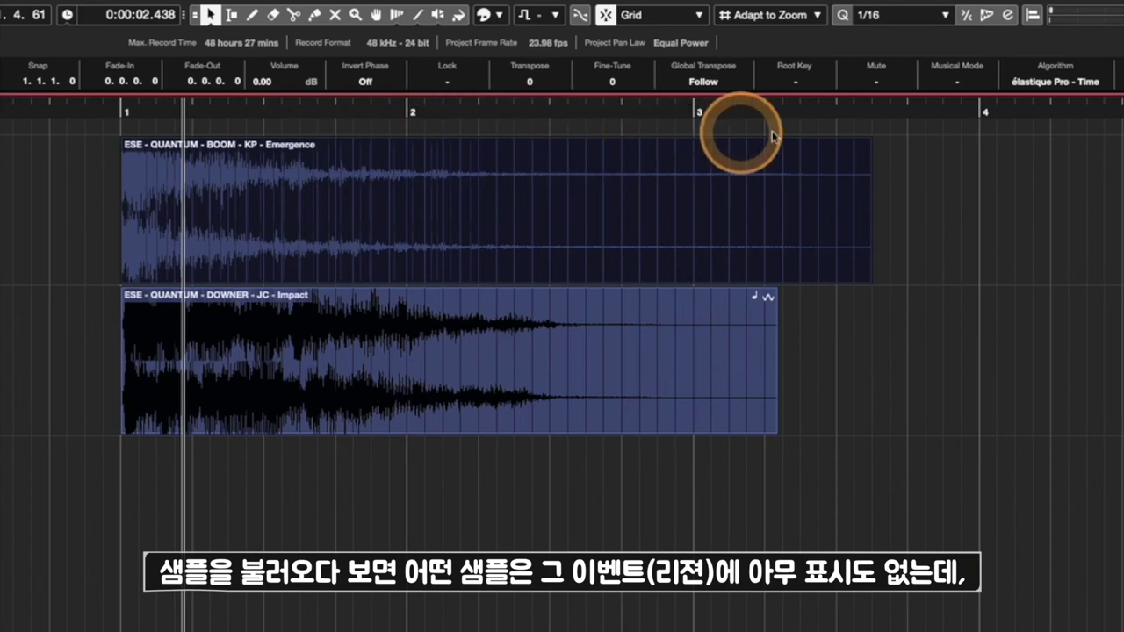
mouse_move(846, 178)
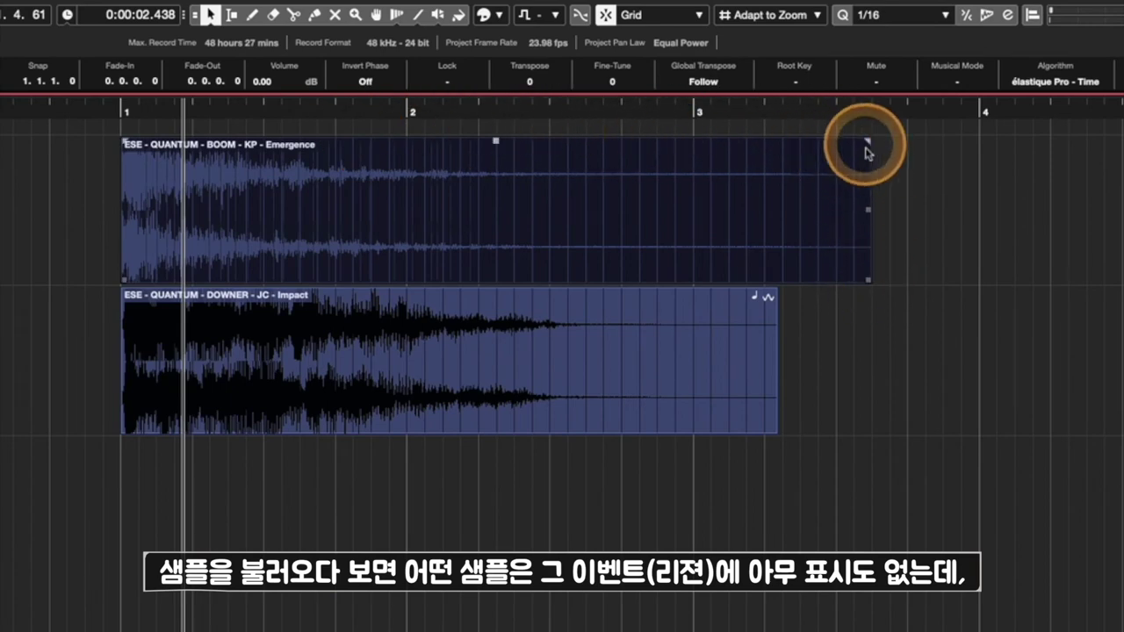
mouse_move(138, 313)
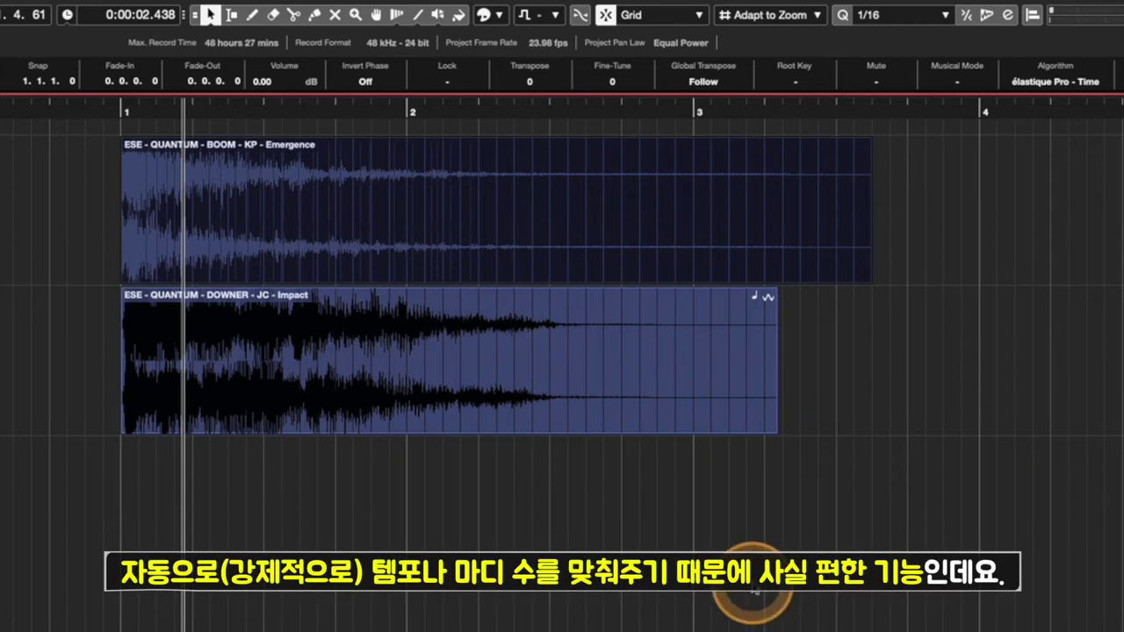
click(411, 389)
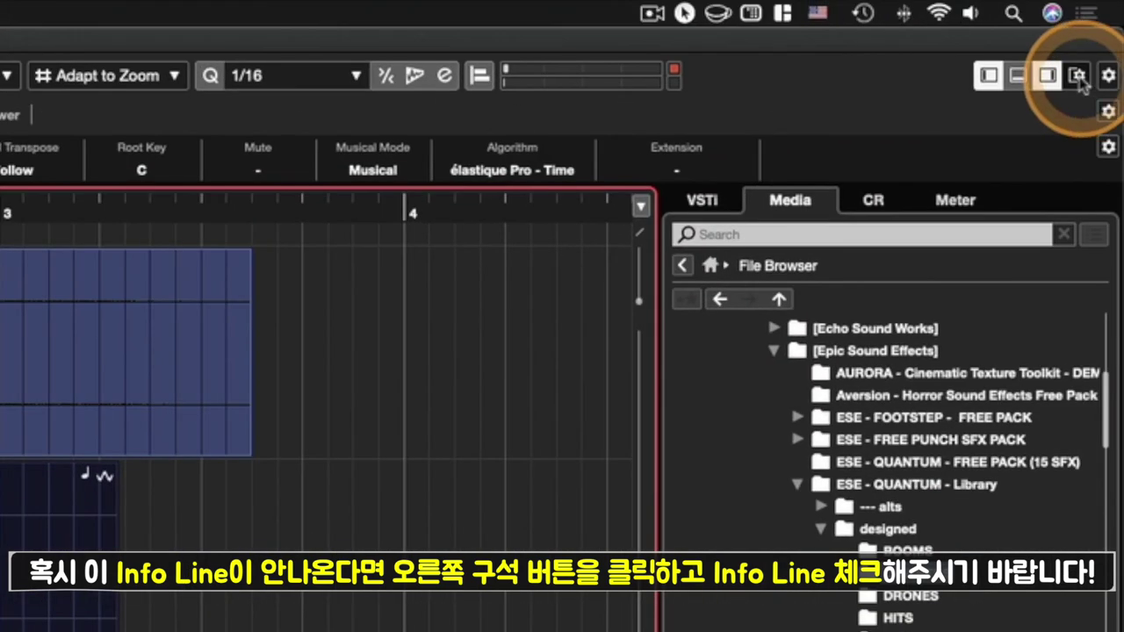
- Hide the Info Line through the window layout setup and show it again
click(1080, 78)
click(771, 186)
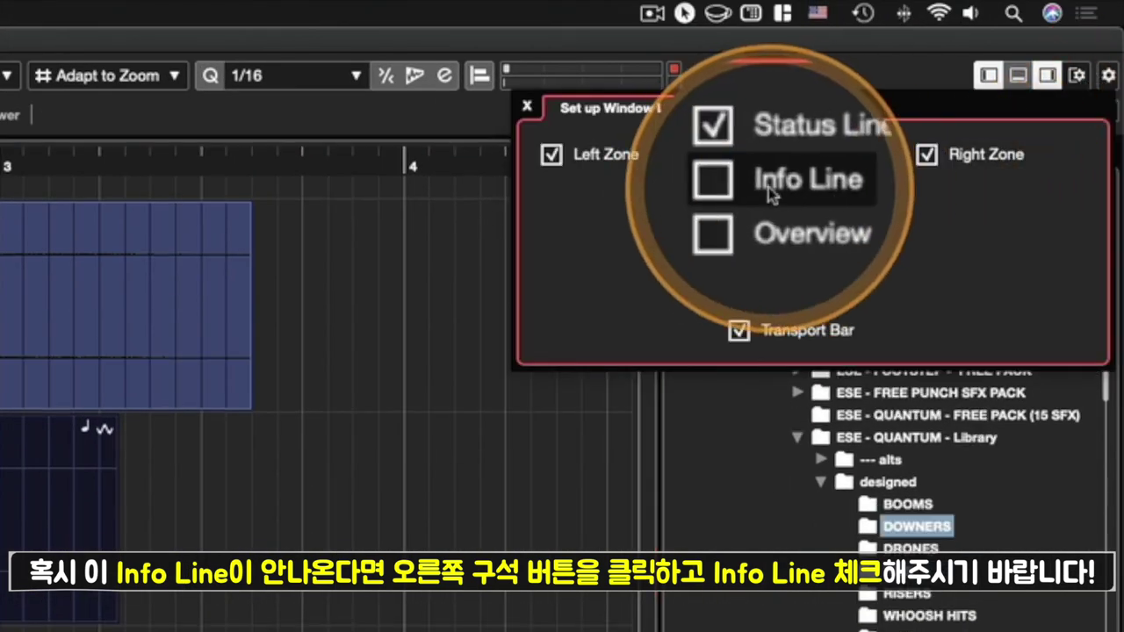
click(768, 187)
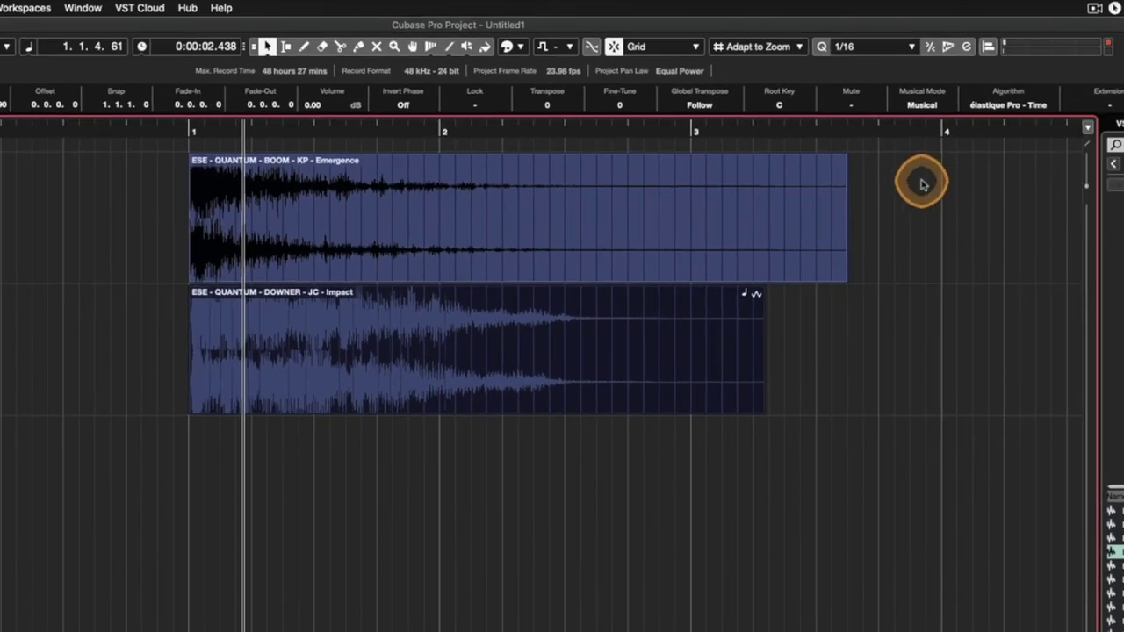
- Switch Musical Mode off for the DOWNER - JC - Impact event, check its markers and length, and switch it back on
click(922, 105)
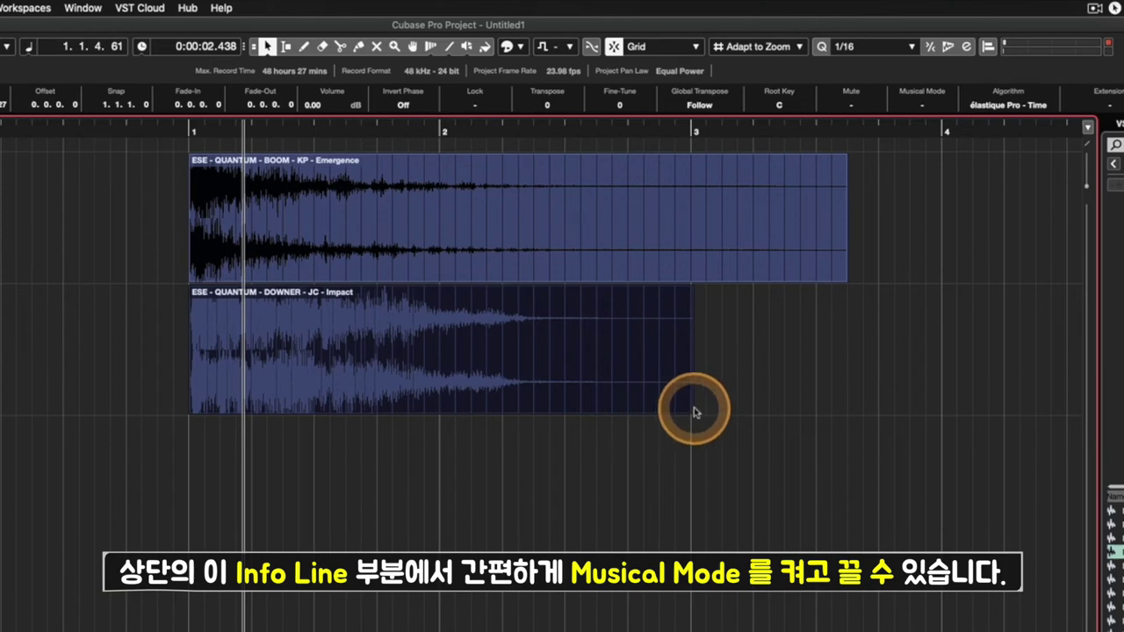
mouse_move(693, 411)
mouse_down()
mouse_move(846, 401)
mouse_move(629, 413)
mouse_move(695, 411)
mouse_up()
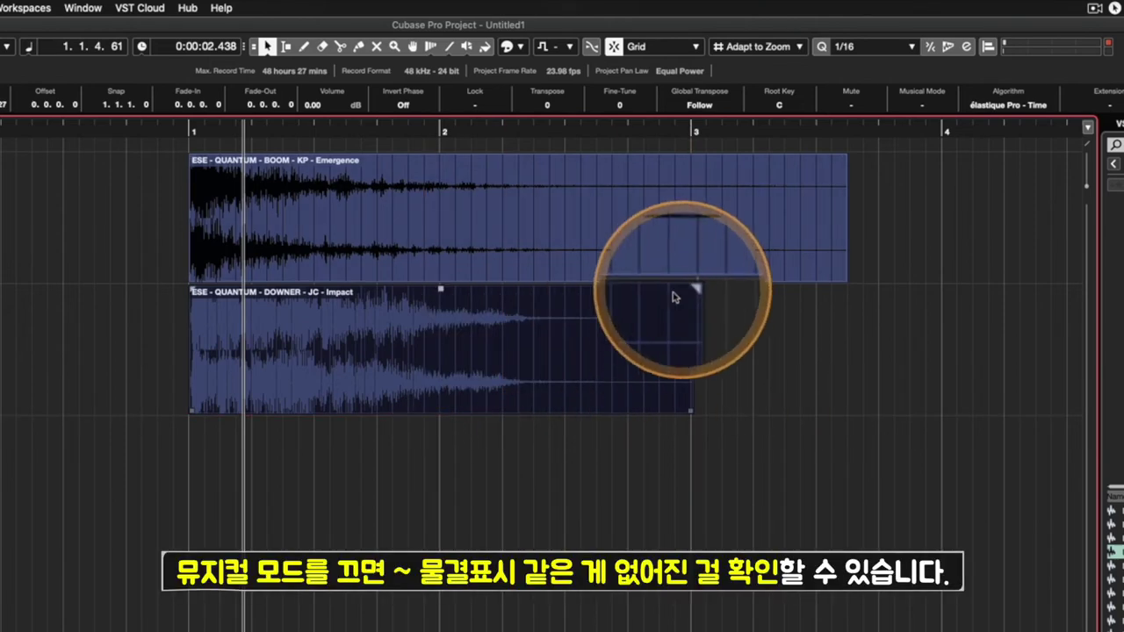
click(922, 106)
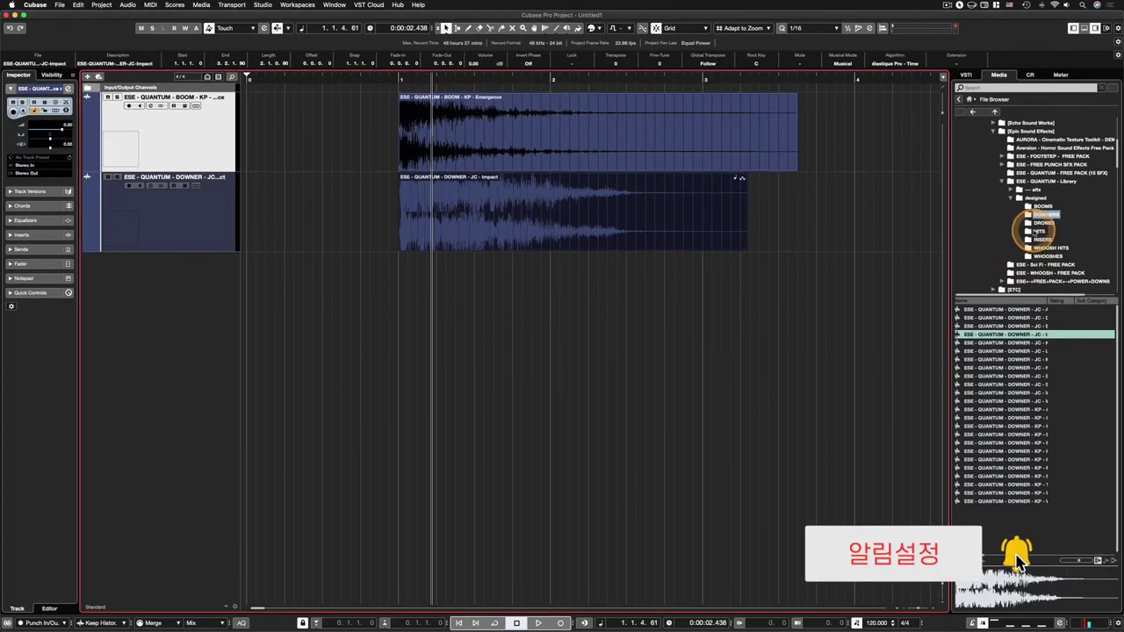
- Import HIT - JC - Old School from the HITS folder onto a new track at bar 1, copying the file to the project folder
click(1039, 230)
click(1001, 368)
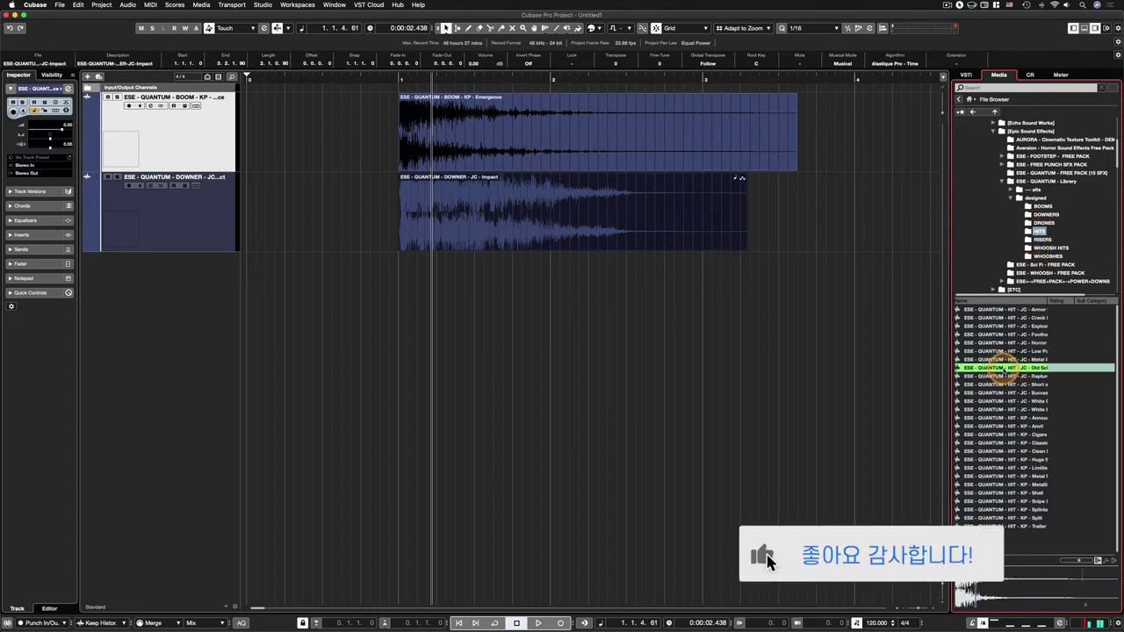
drag(1001, 368, 401, 282)
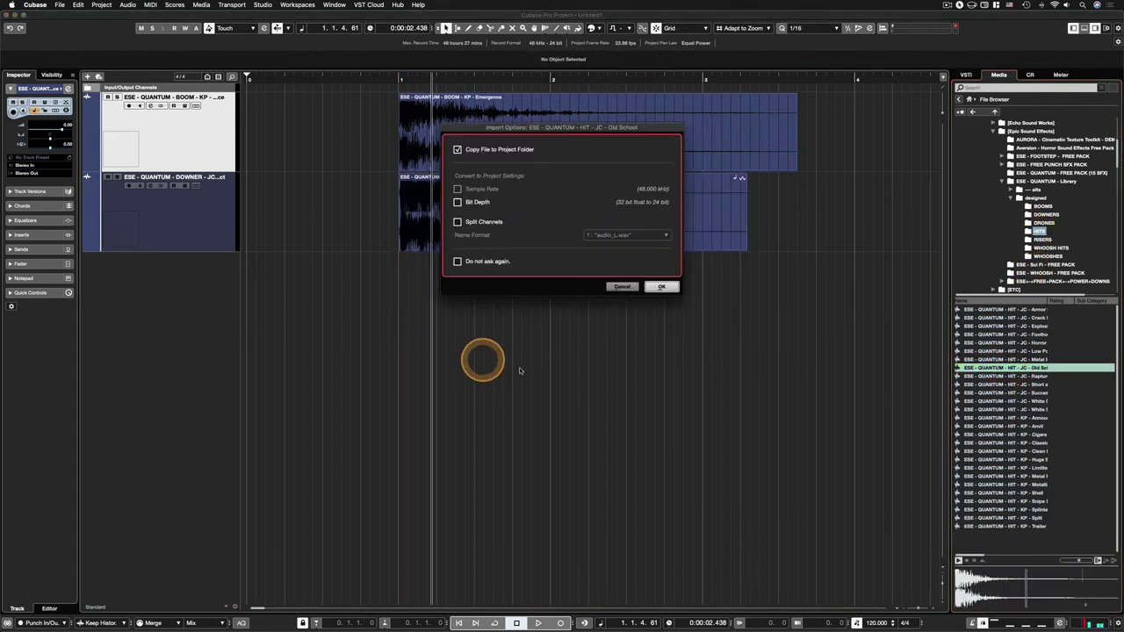
click(663, 286)
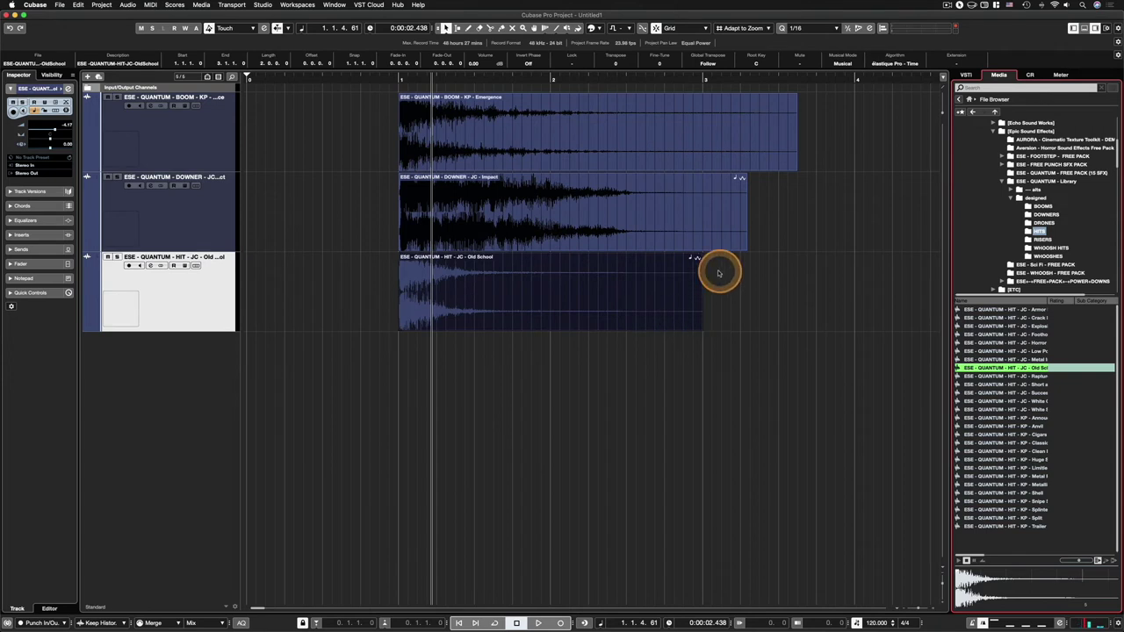
click(694, 259)
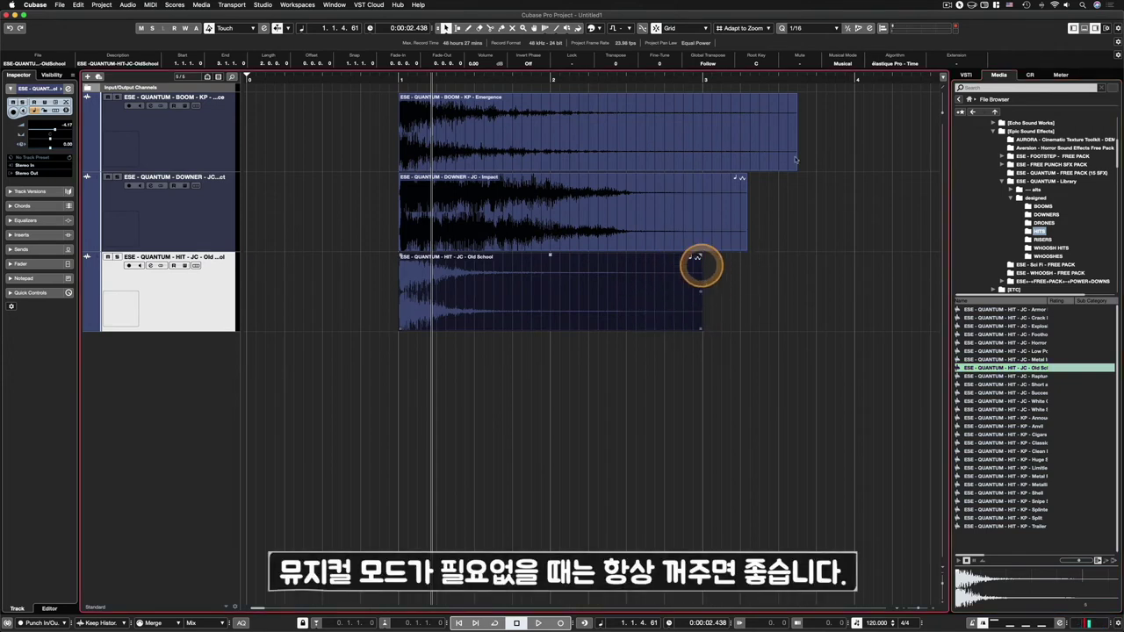
- Switch Musical Mode off for the HIT - JC - Old School event, check its length and markers, and switch it back on
click(843, 64)
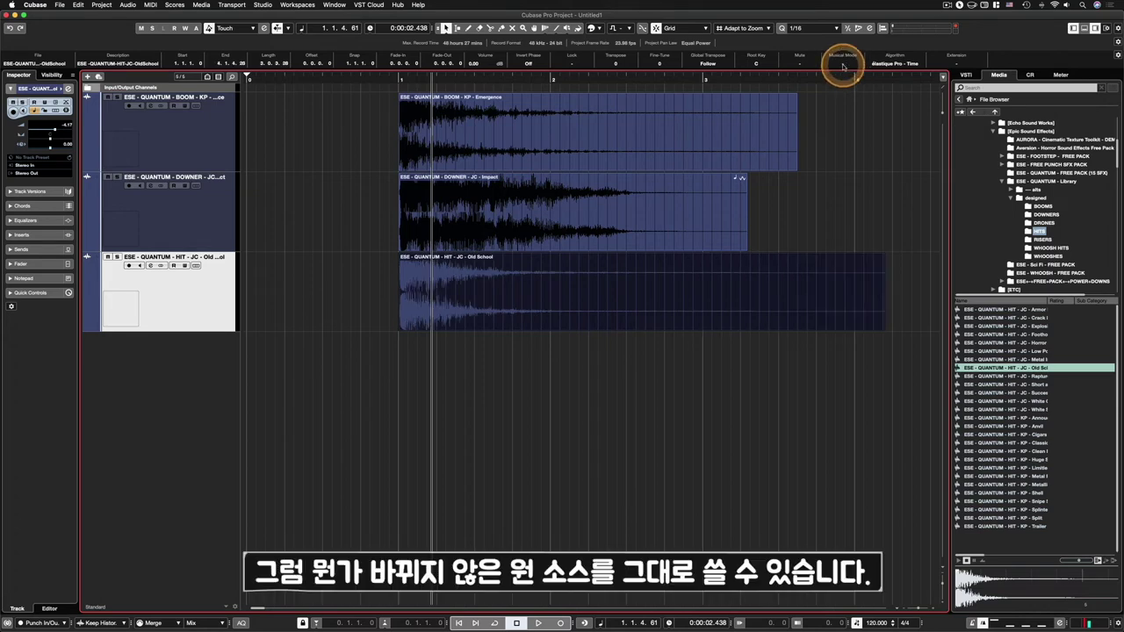
drag(830, 389, 502, 301)
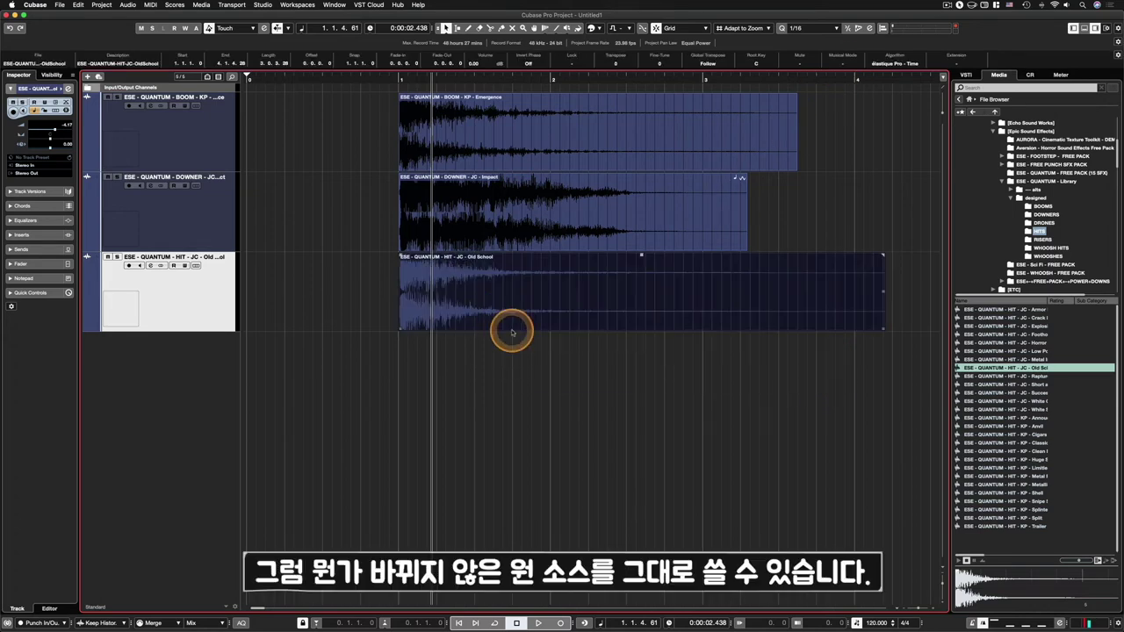
click(843, 64)
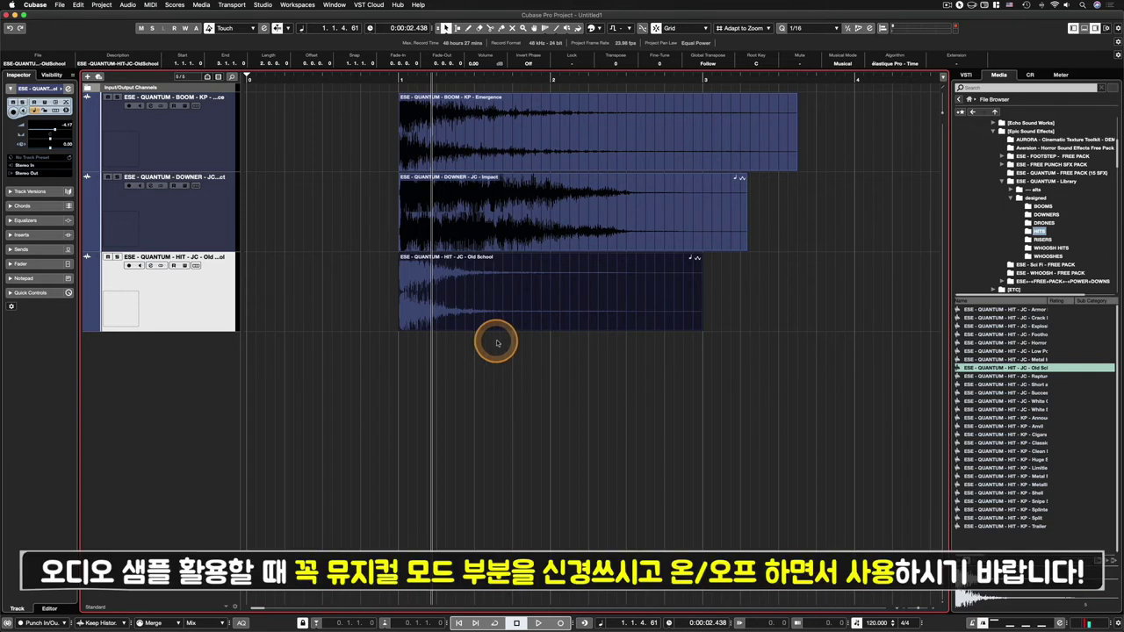
click(696, 265)
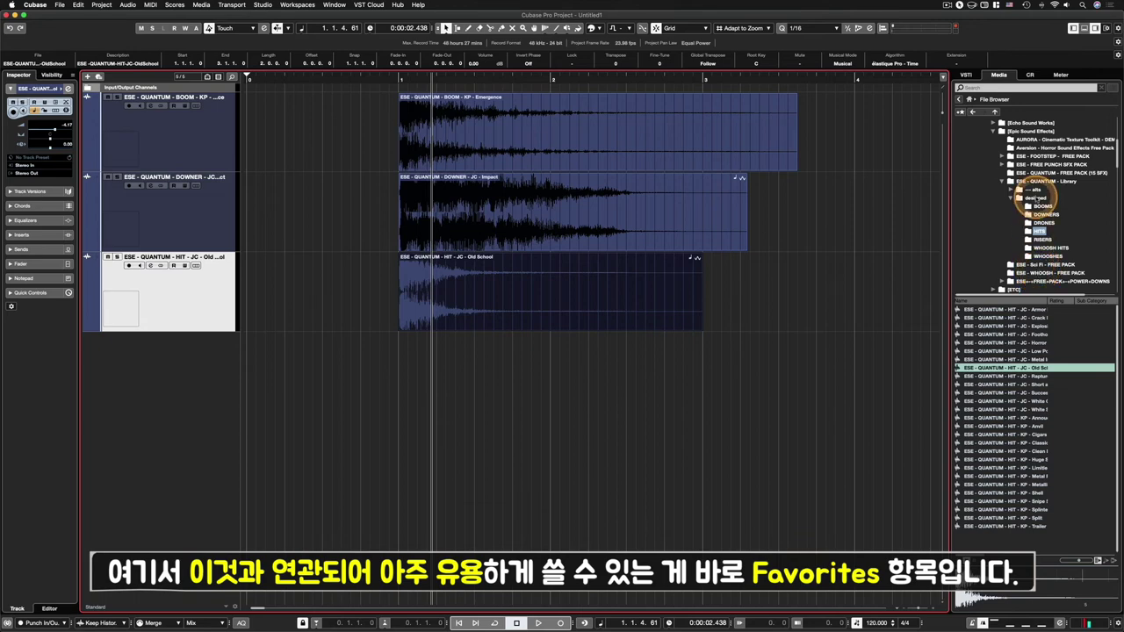
- Add the BOOMS folder of the ESE - QUANTUM - Library to the favorites
click(1042, 206)
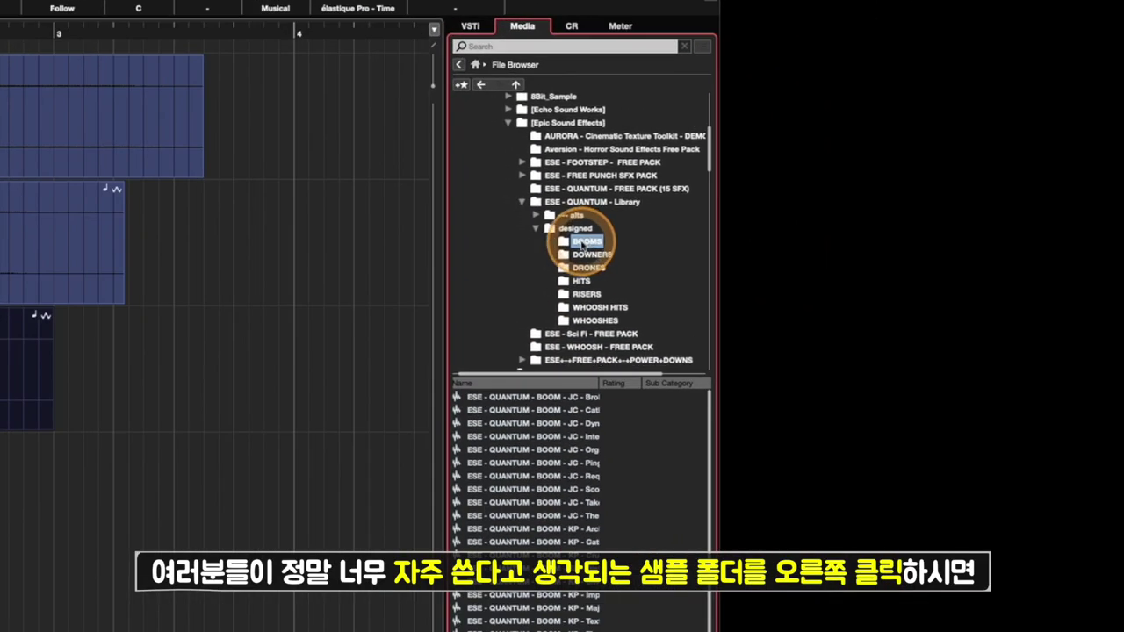
right_click(584, 244)
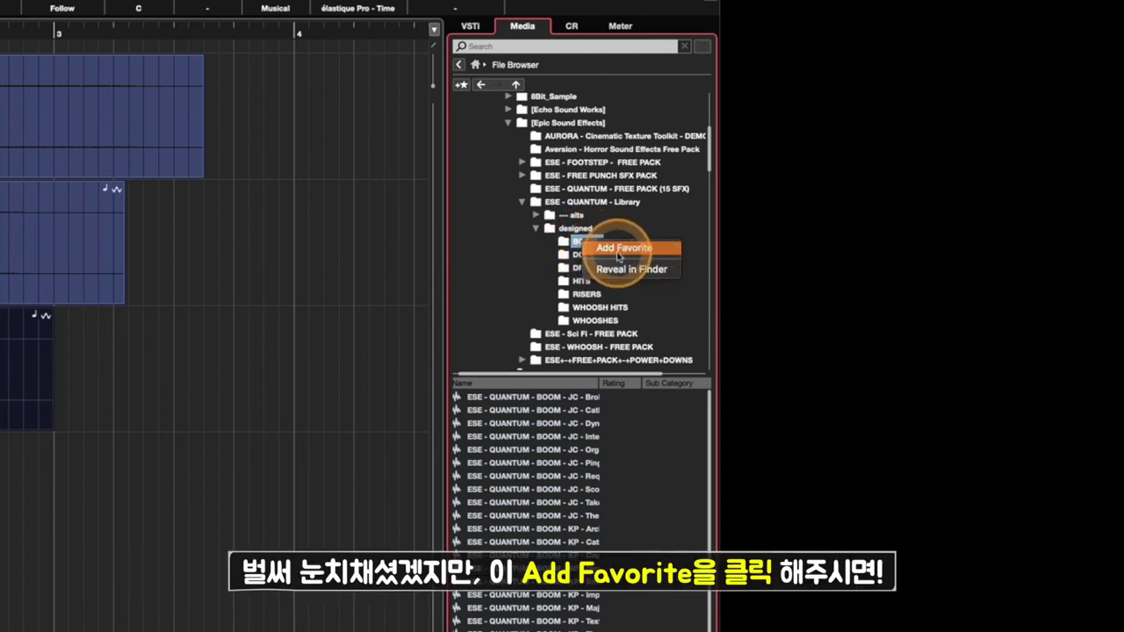
click(619, 252)
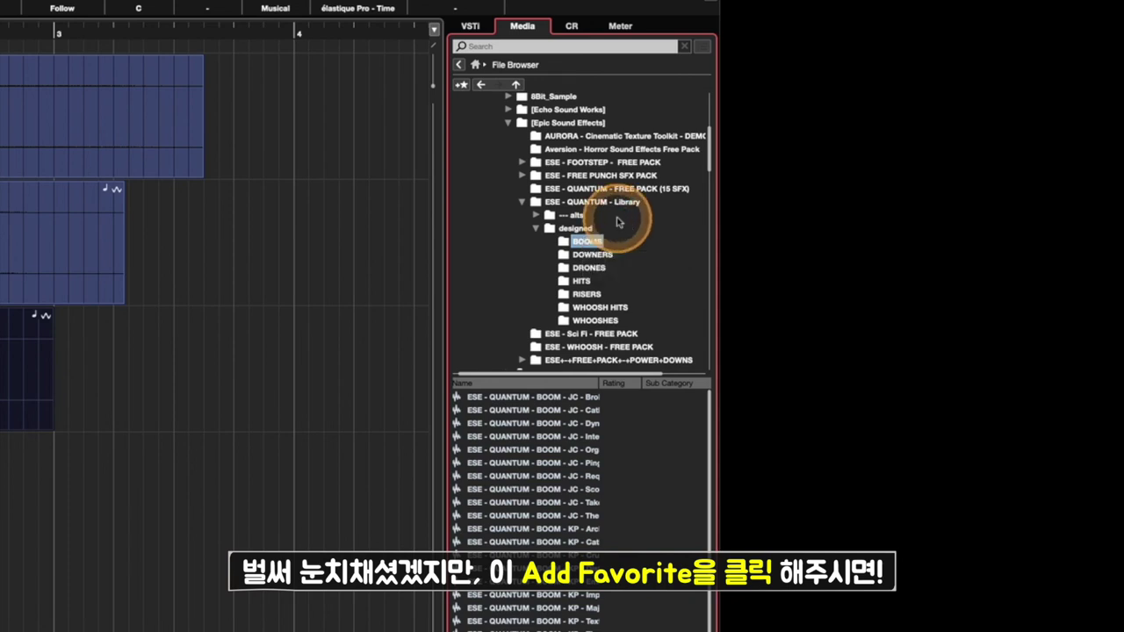
- Open the Favorites from the media home page and look into the Glitchmachines and RISERS folders
click(476, 67)
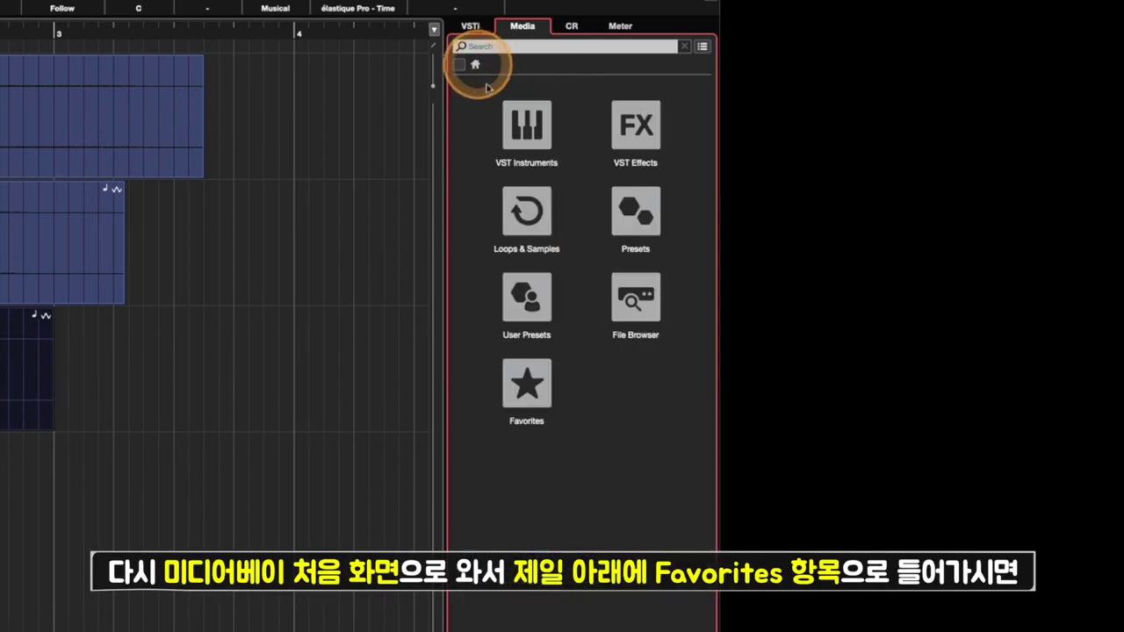
click(536, 421)
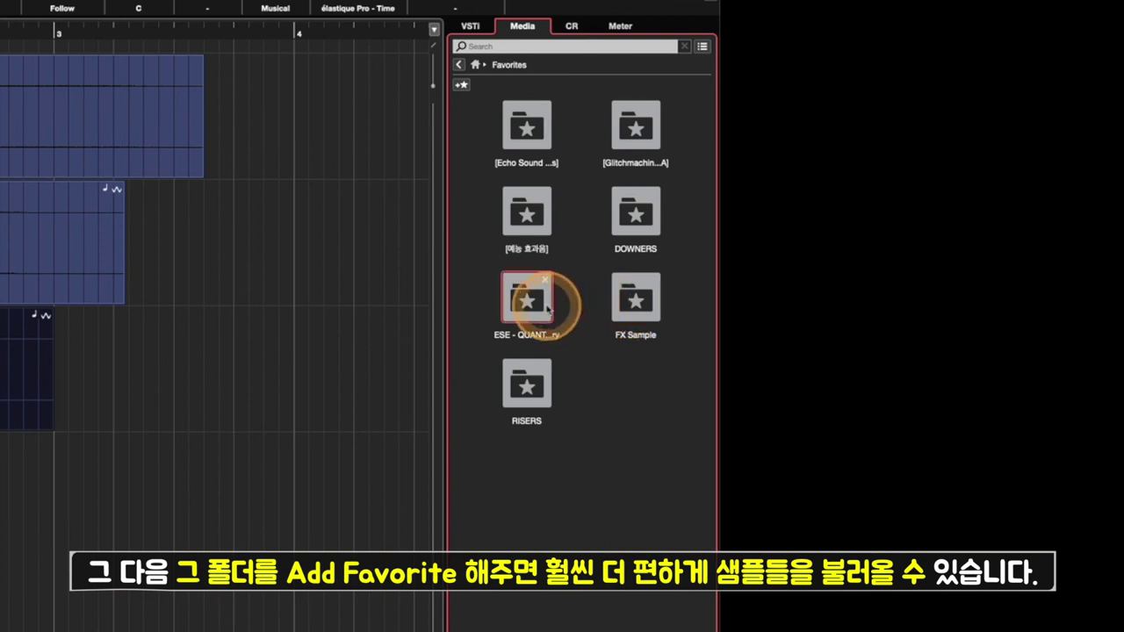
double_click(635, 129)
click(527, 64)
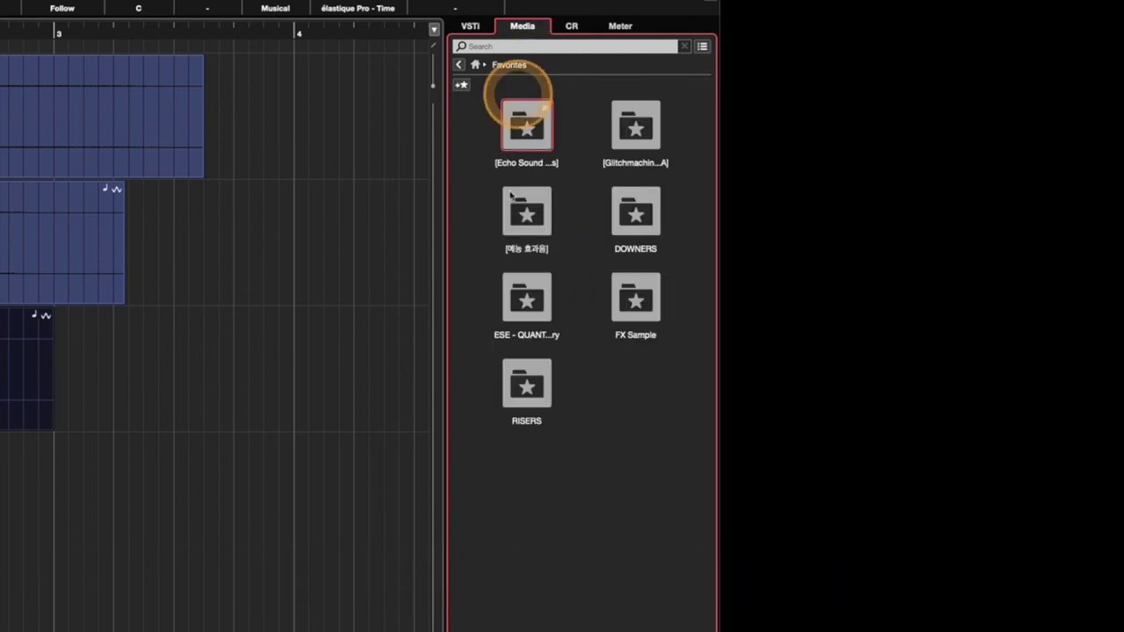
double_click(527, 428)
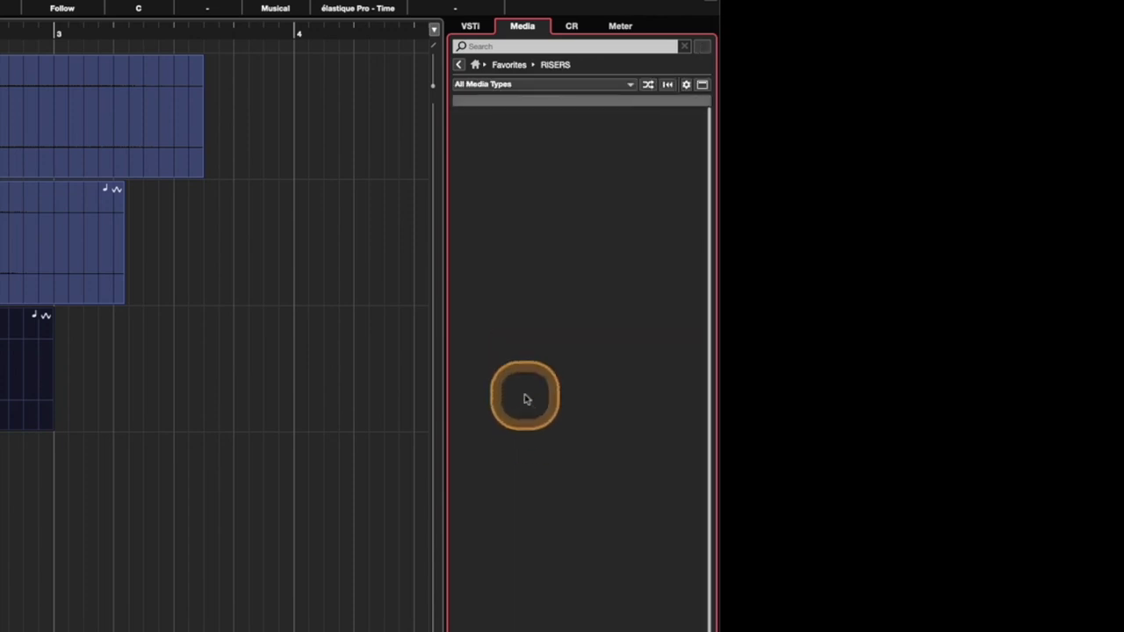
click(509, 65)
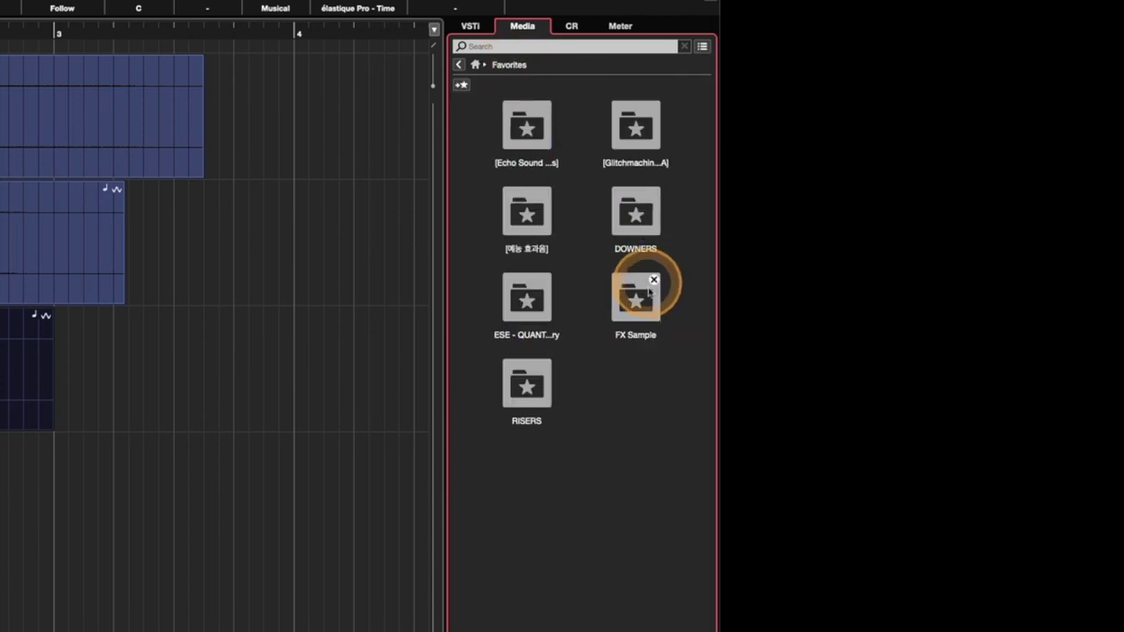
- Browse the contents of the FX Sample and [Echo Sound Works] favorite folders and return to the Favorites overview
double_click(646, 290)
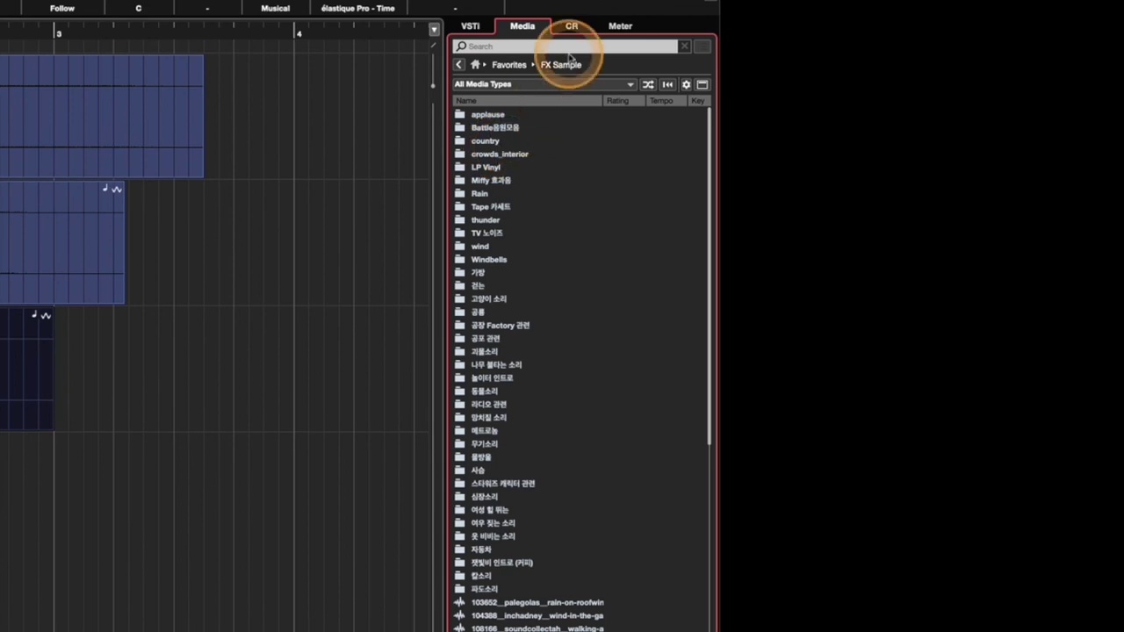
scroll(530, 269, down, 15)
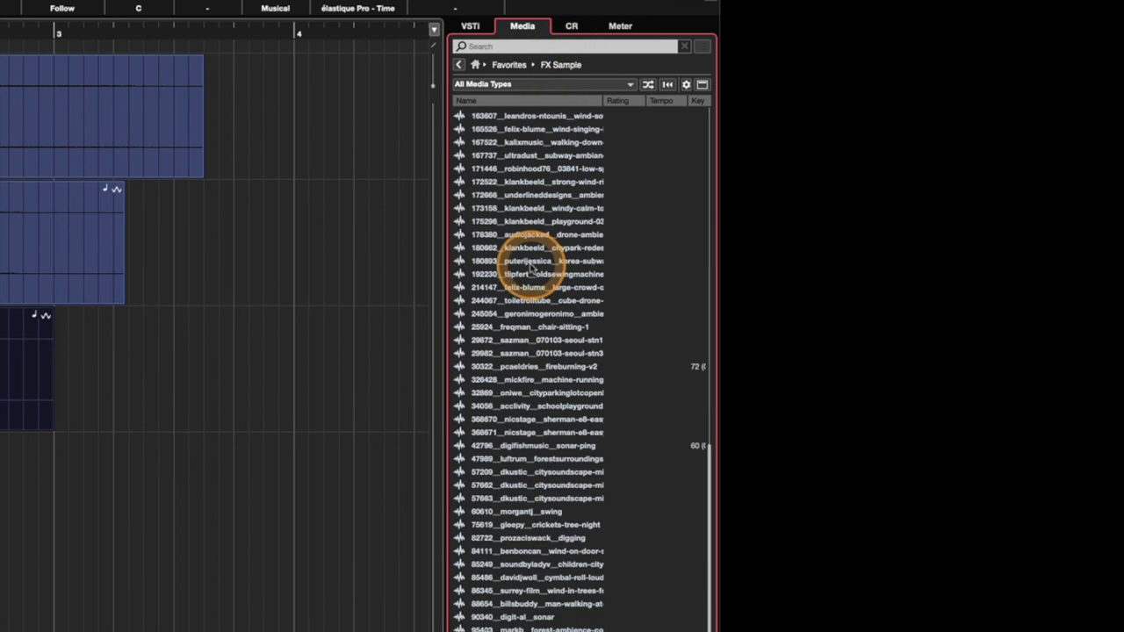
scroll(530, 267, up, 15)
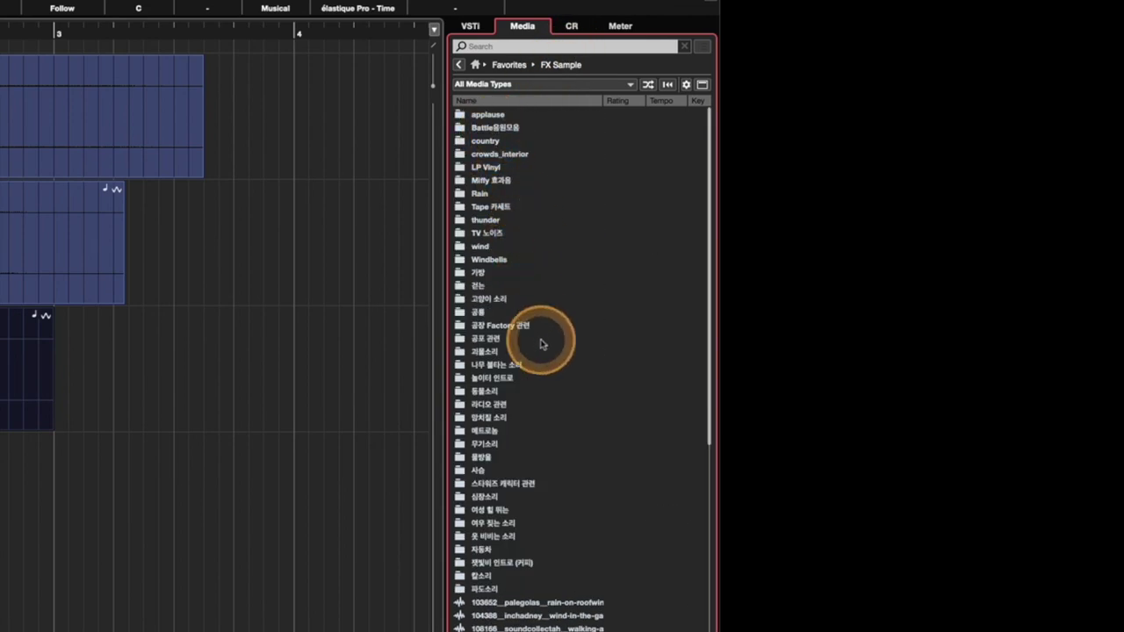
scroll(541, 345, down, 15)
scroll(541, 345, up, 15)
click(523, 64)
click(635, 298)
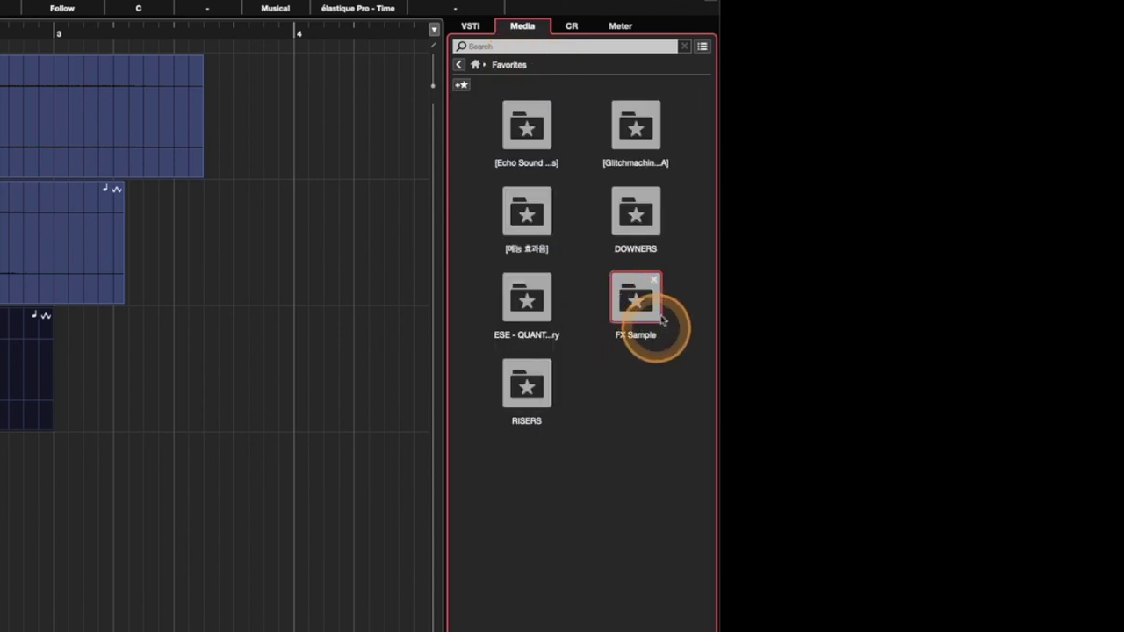
double_click(526, 127)
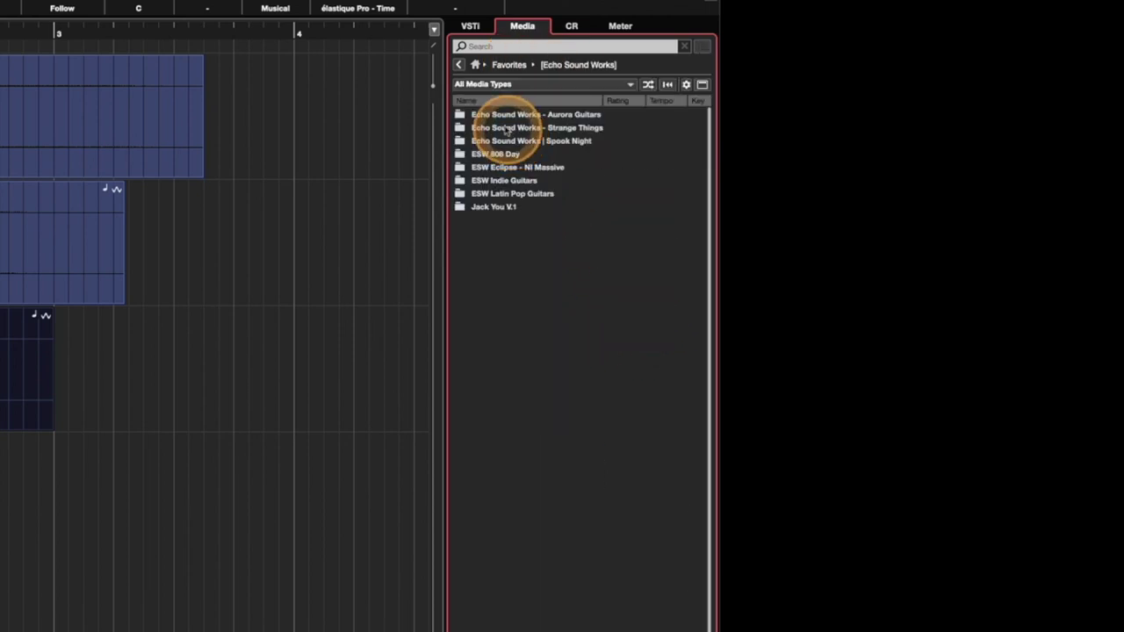
click(509, 64)
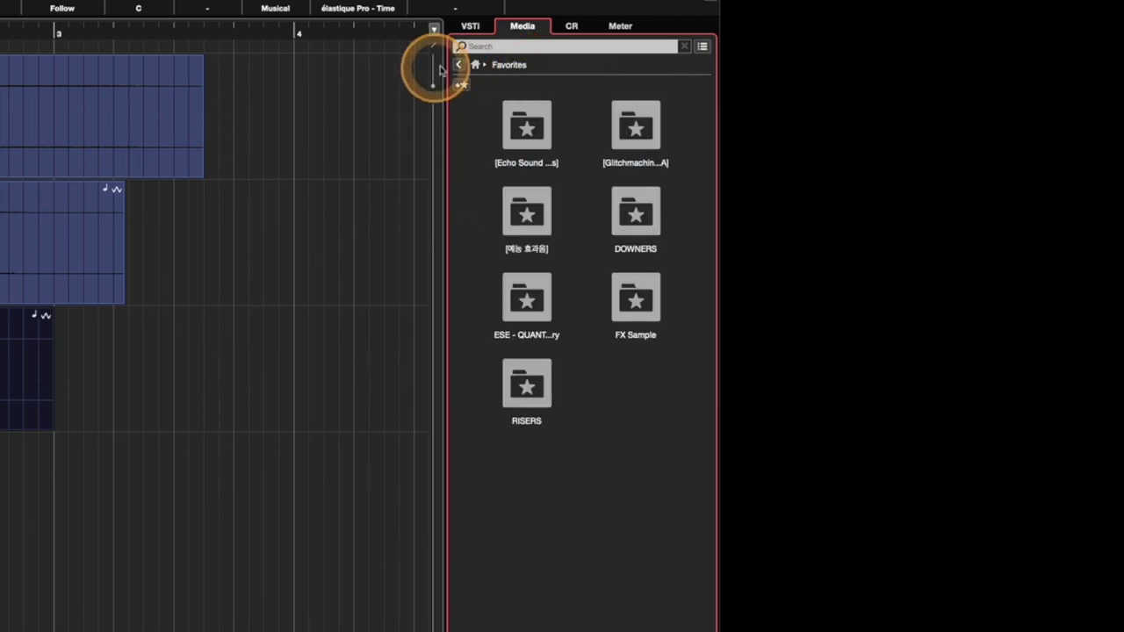
- Revisit the File Browser's sample folders from the media home page and reopen the Favorites overview
click(476, 68)
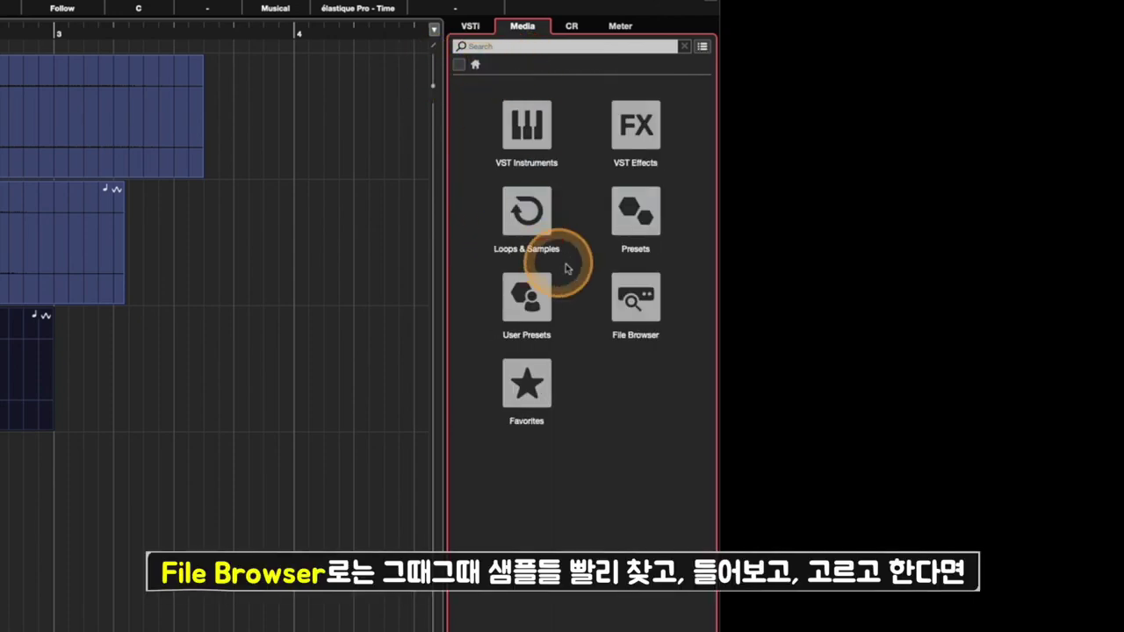
click(635, 301)
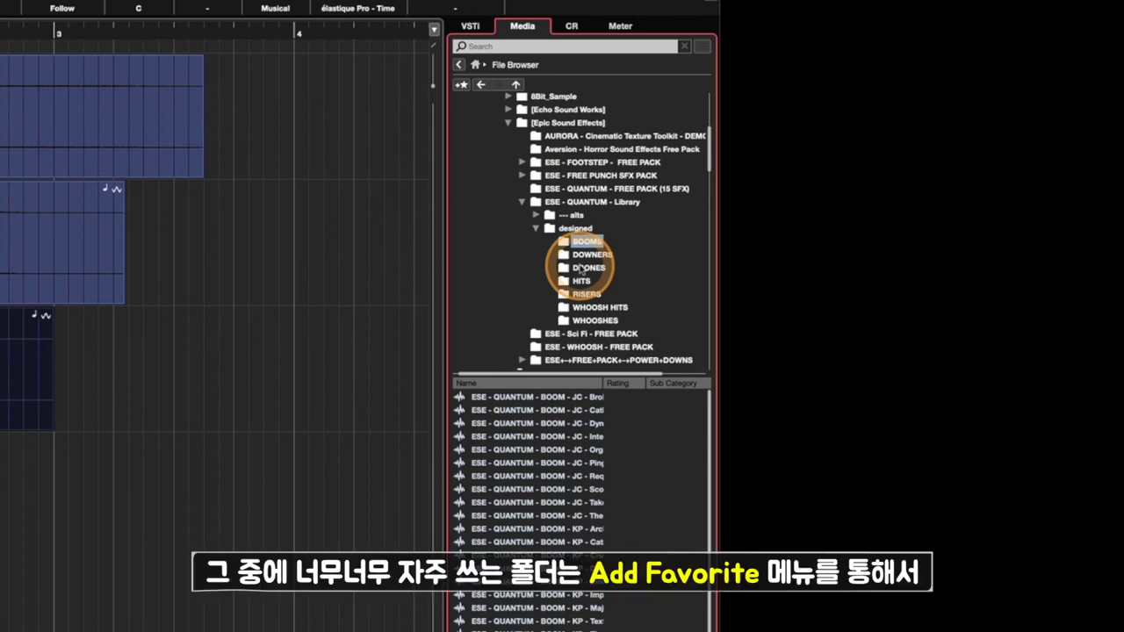
click(476, 65)
click(527, 384)
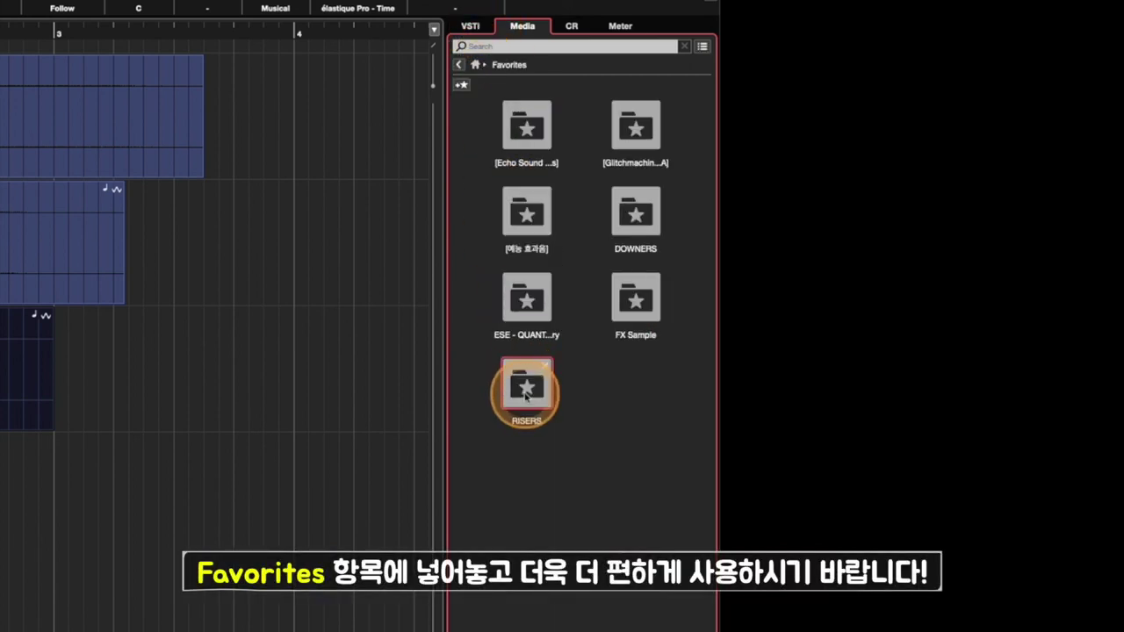